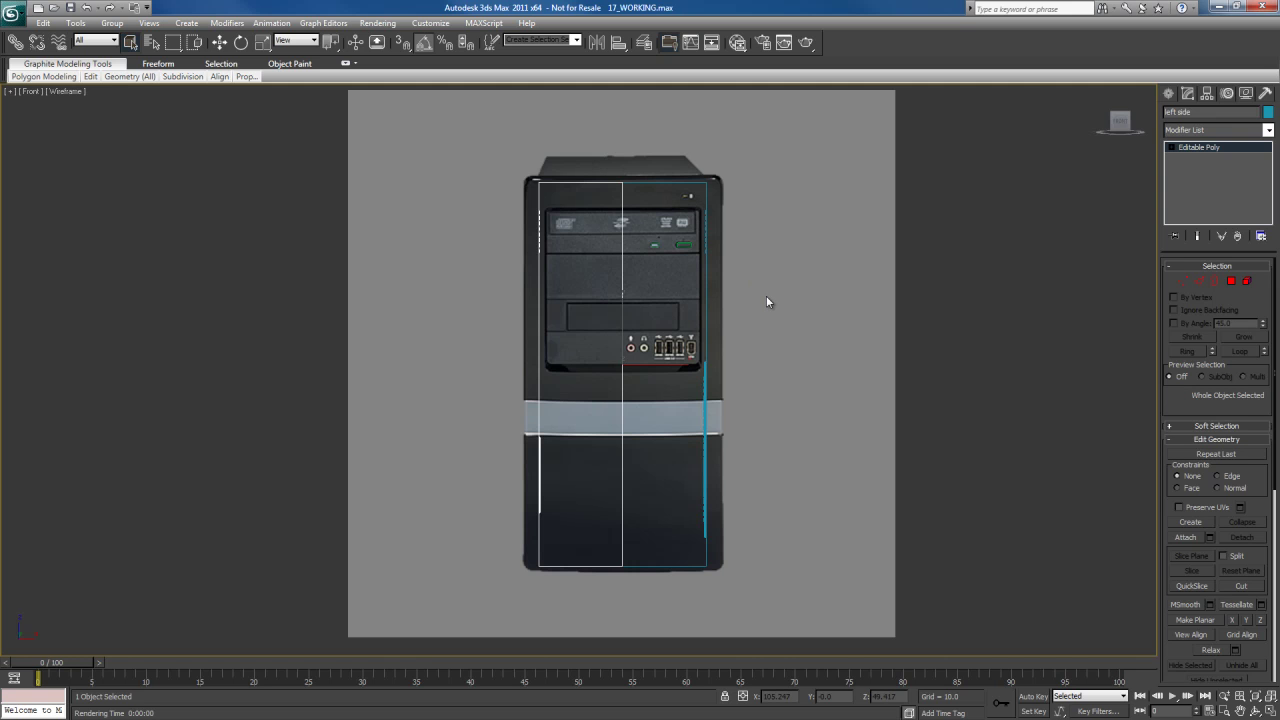
Replace the Front viewport's background image with back.jpg.
{"action": "key", "text": "alt+b"}
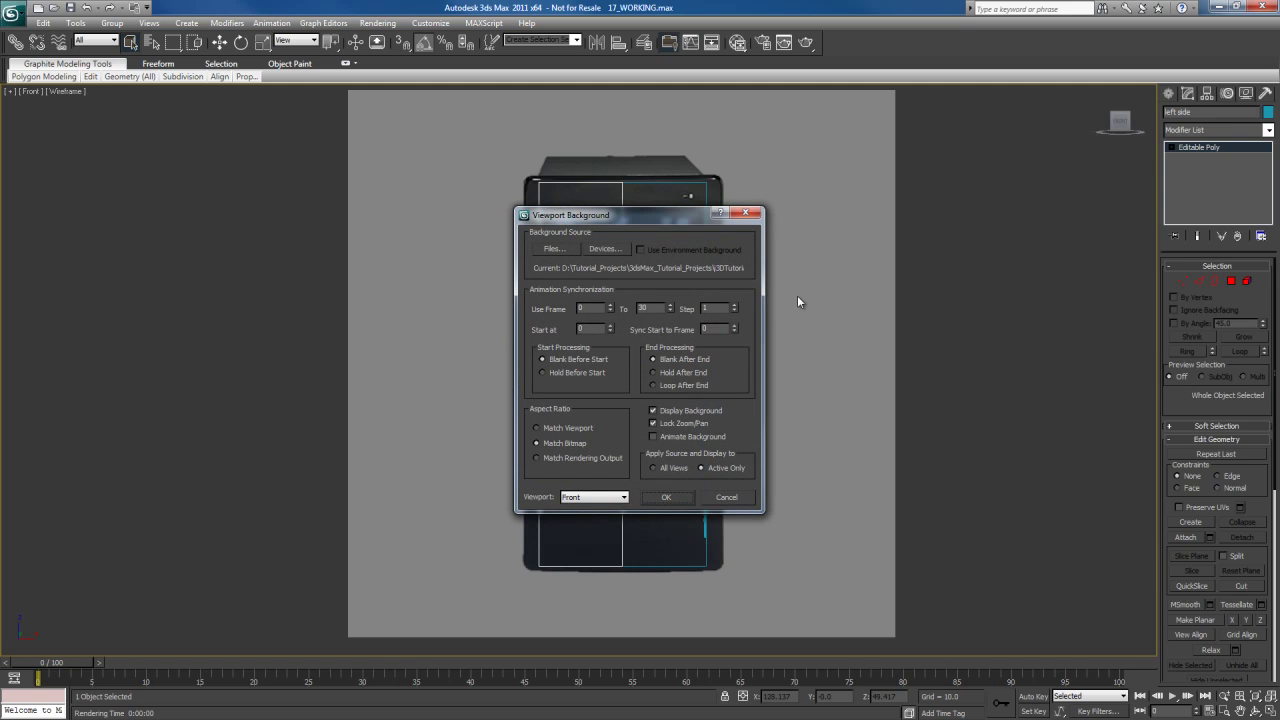
{"action": "left_click", "coordinate": [559, 248]}
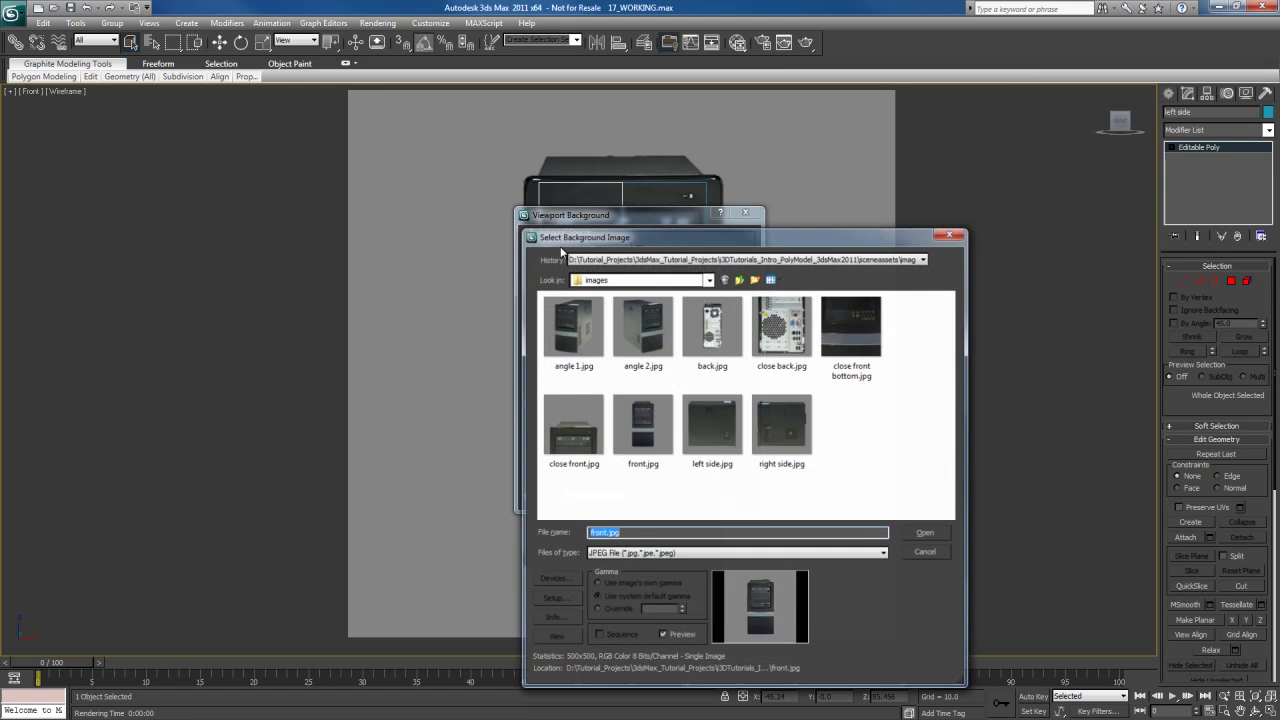
{"action": "left_click", "coordinate": [705, 336]}
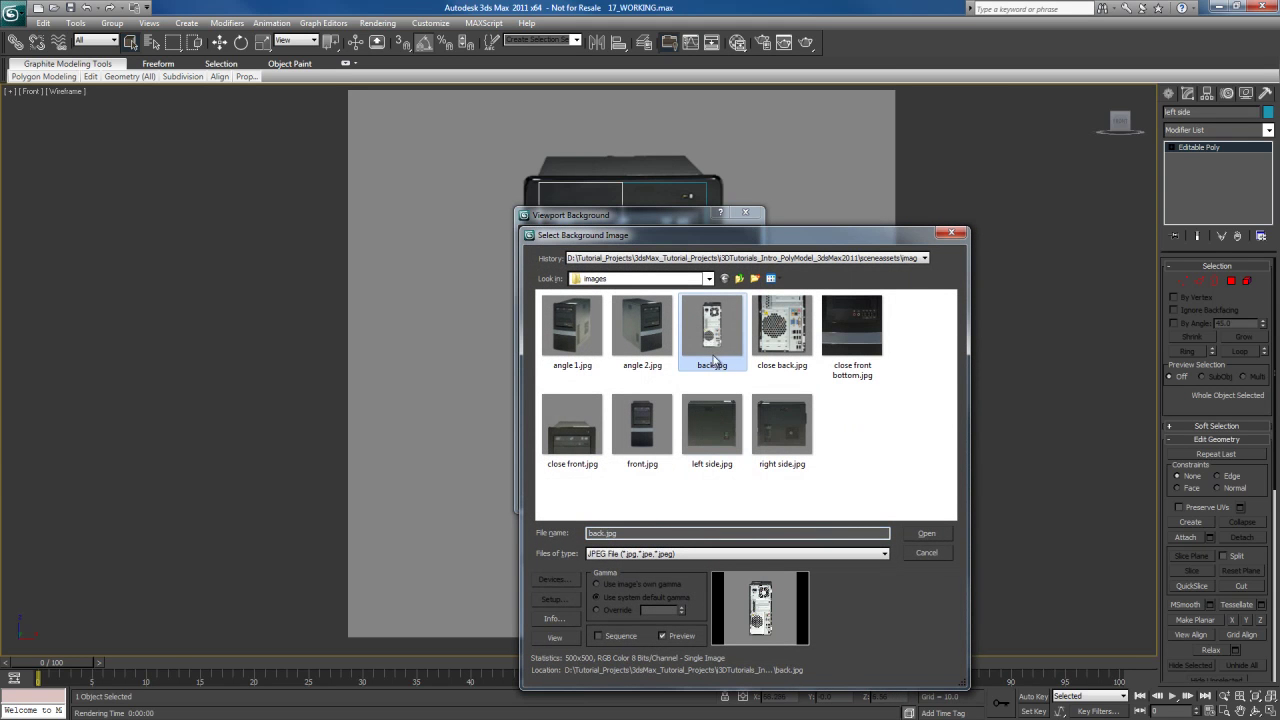
{"action": "double_click", "coordinate": [710, 336]}
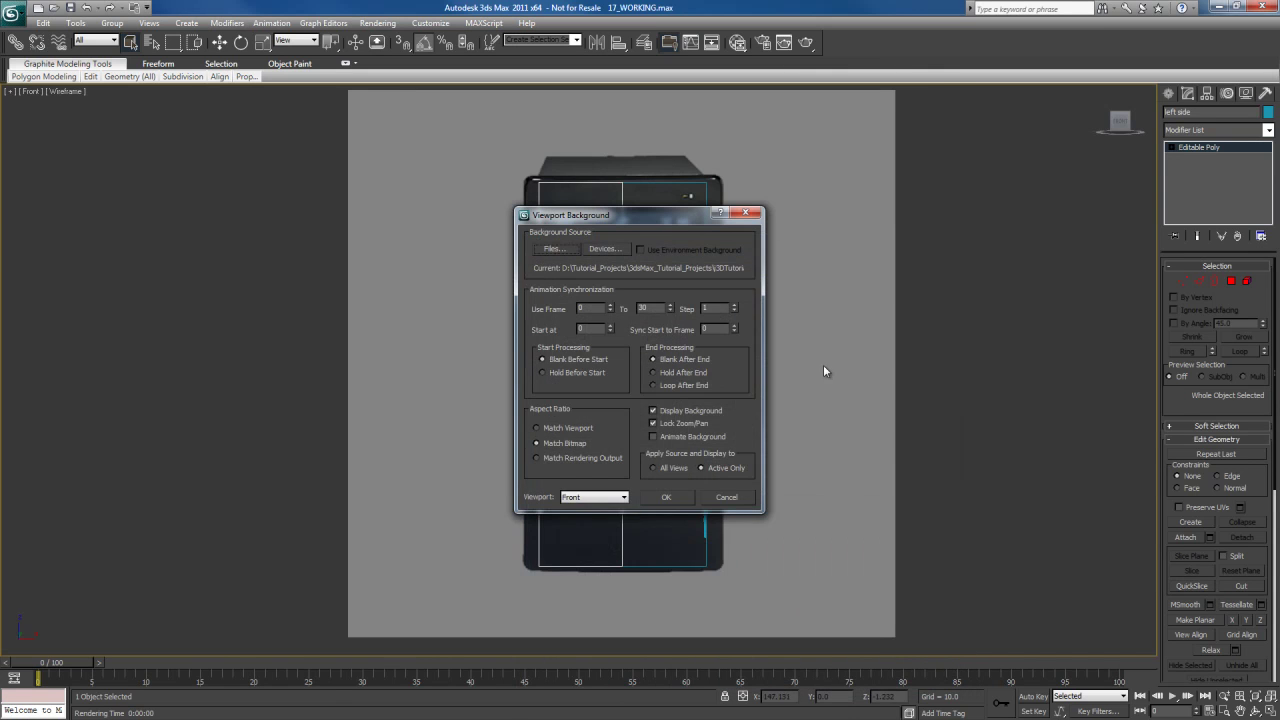
{"action": "left_click", "coordinate": [665, 498]}
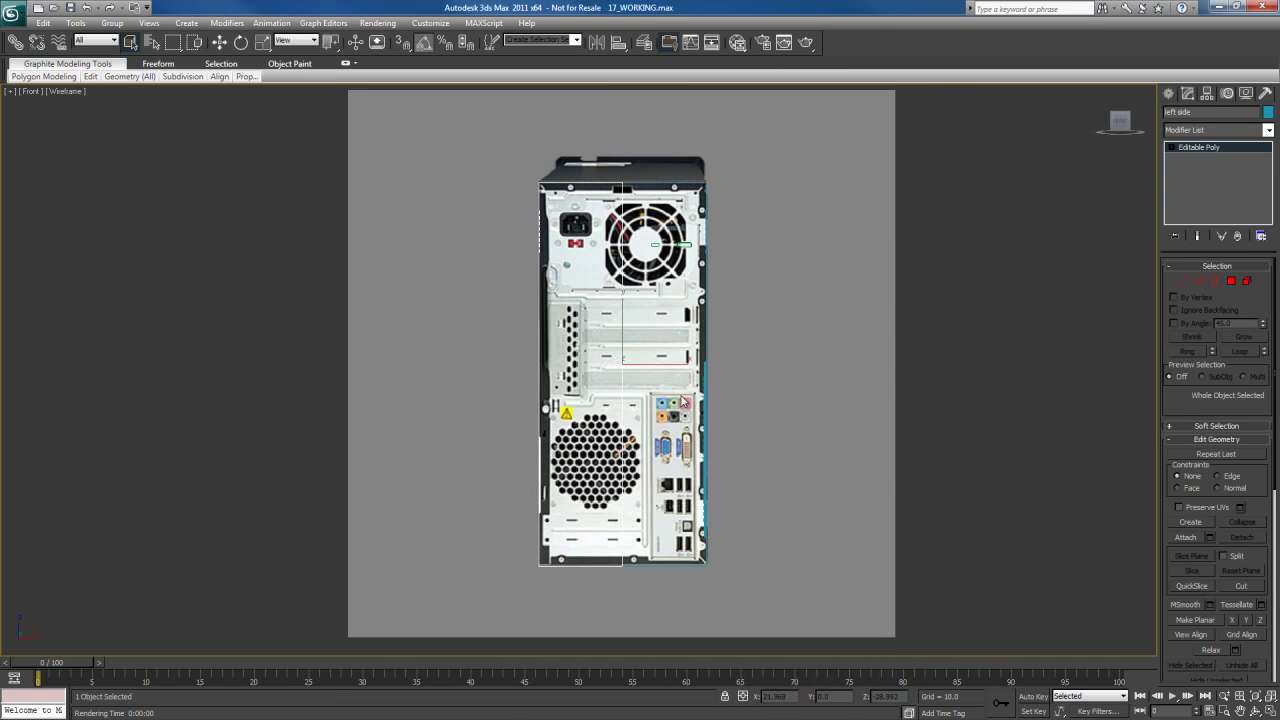
{"action": "middle_click_drag", "start_coordinate": [631, 364], "coordinate": [625, 374]}
{"action": "scroll", "coordinate": [625, 374], "scroll_direction": "up", "scroll_amount": 4}
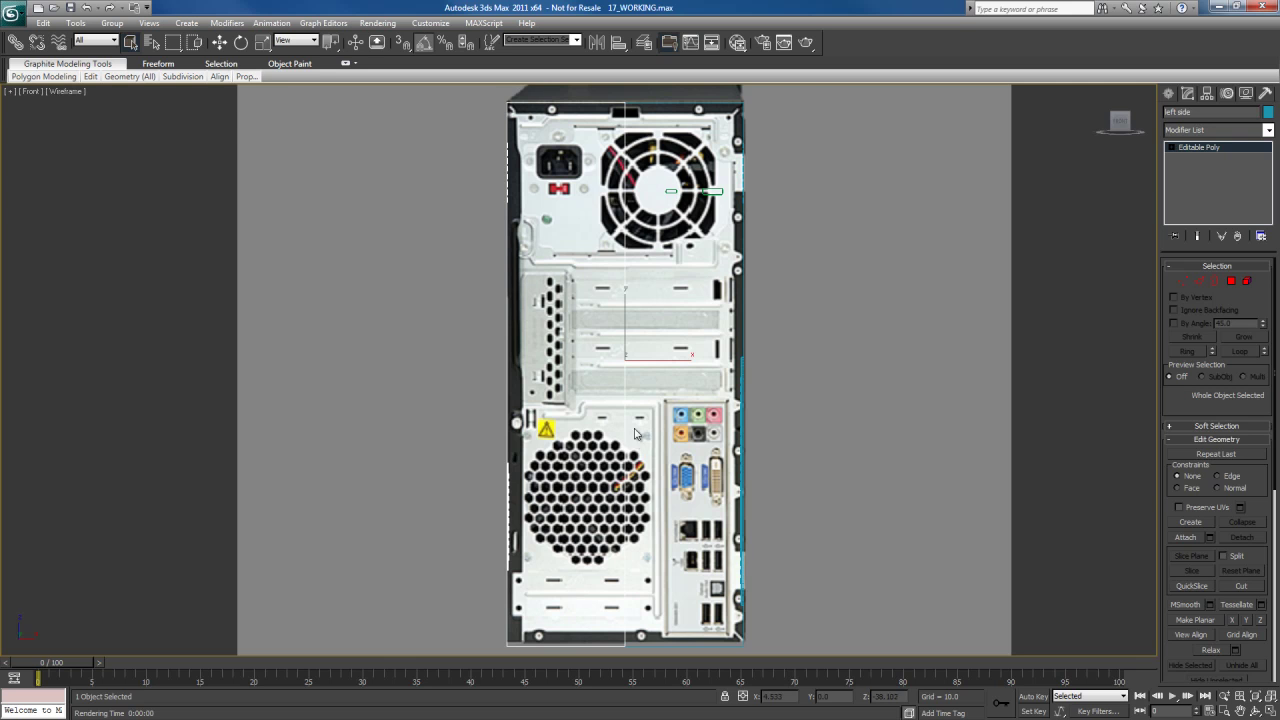
{"action": "middle_click_drag", "start_coordinate": [632, 387], "coordinate": [624, 362]}
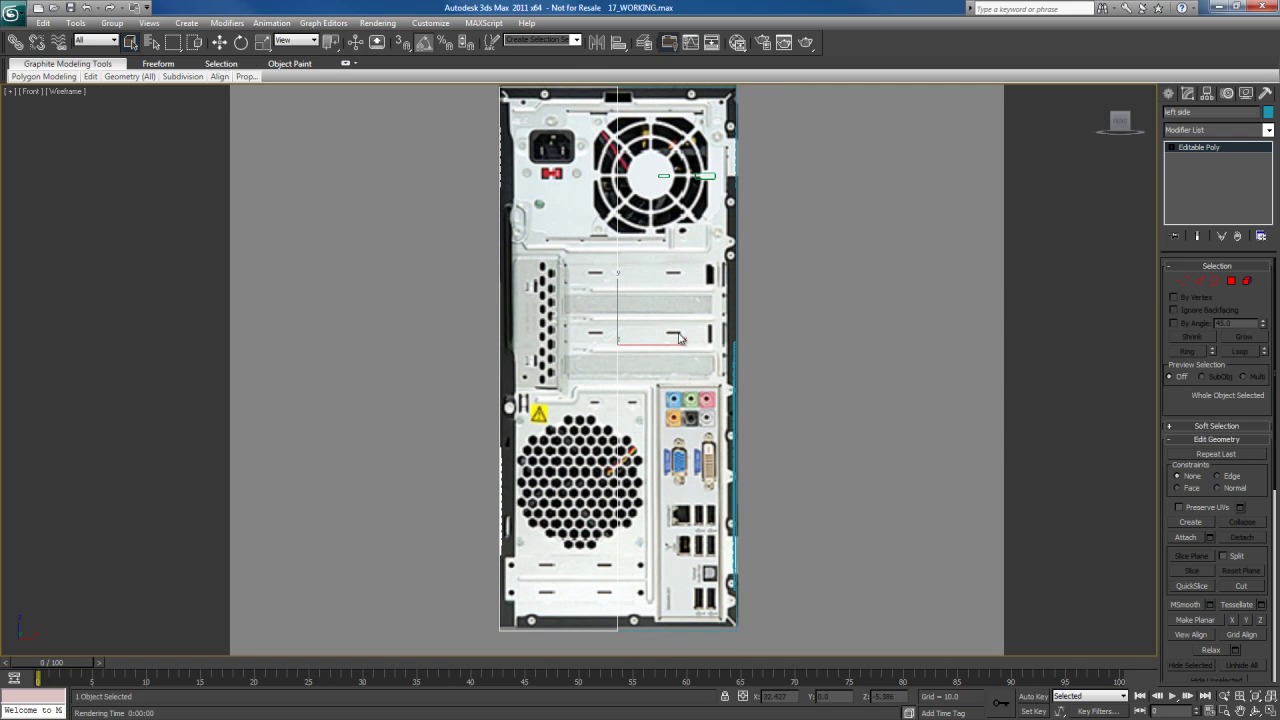
In the Perspective view, attach the left side half of the computer case to the right side object.
{"action": "key", "text": "alt+w"}
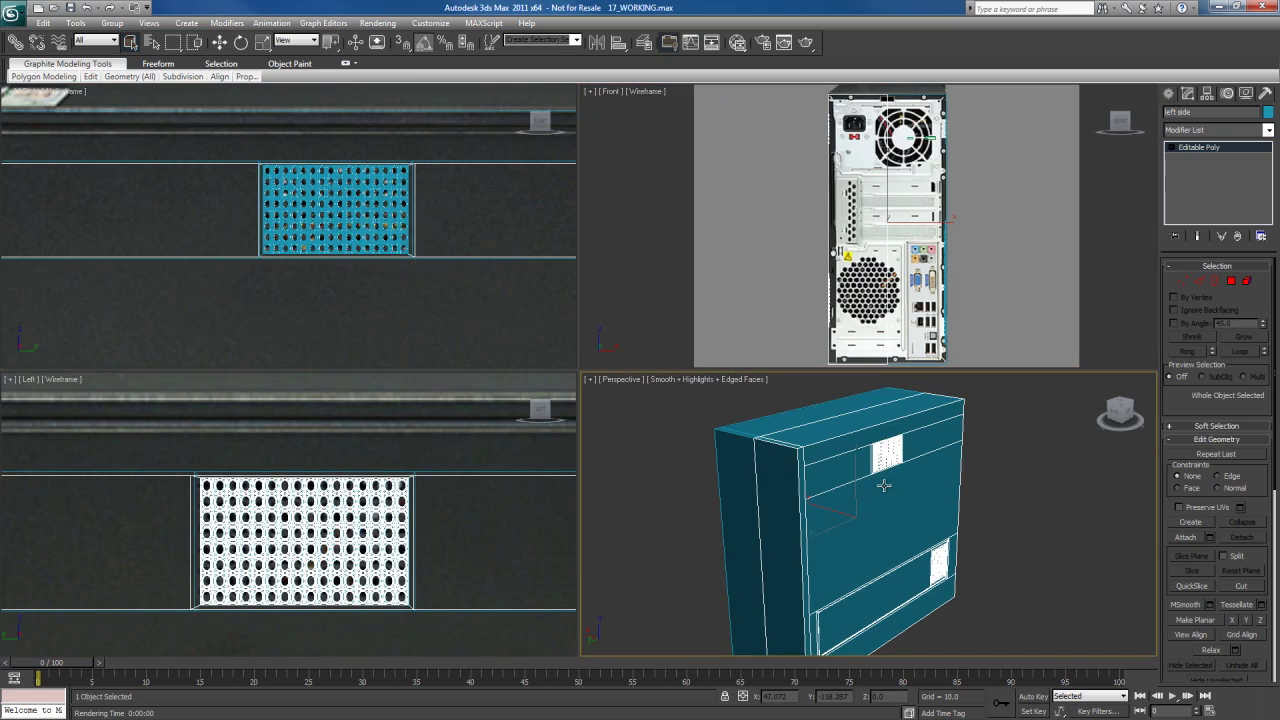
{"action": "key", "text": "alt+w"}
{"action": "middle_click_drag", "start_coordinate": [709, 460], "coordinate": [740, 453], "text": "alt"}
{"action": "scroll", "coordinate": [778, 460], "scroll_direction": "down", "scroll_amount": 5}
{"action": "middle_click_drag", "start_coordinate": [703, 395], "coordinate": [722, 399]}
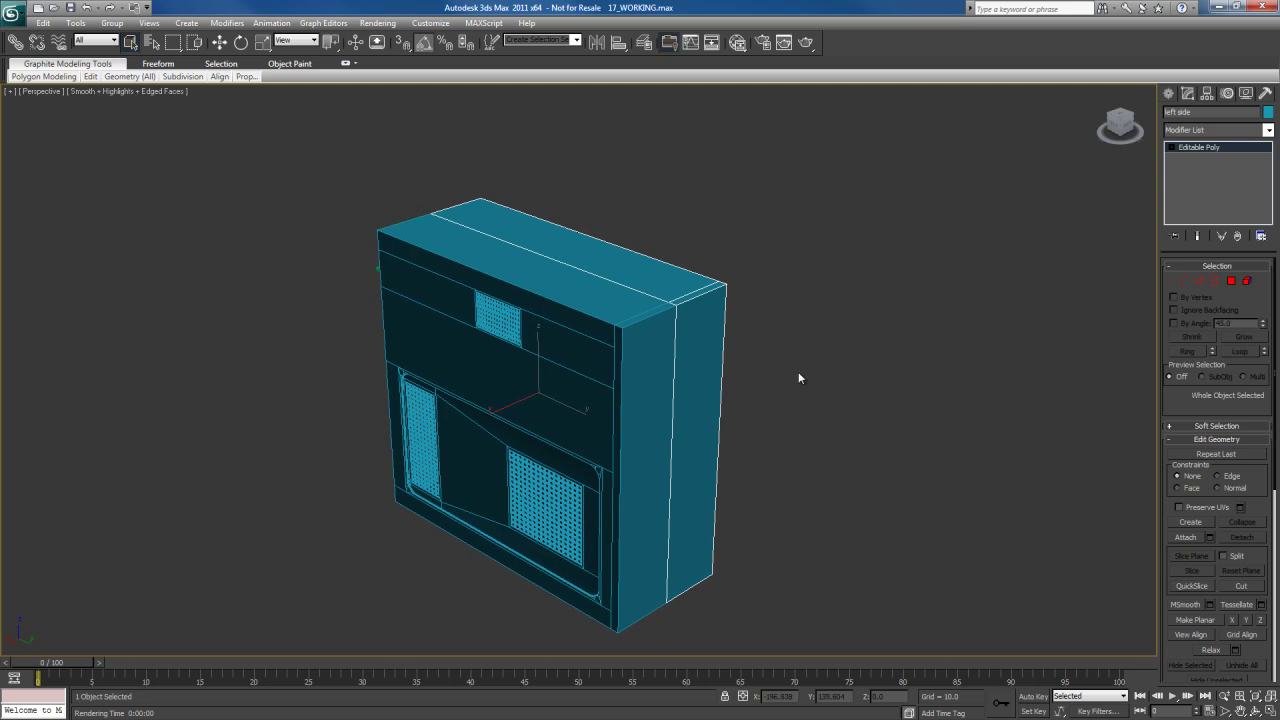
{"action": "left_click", "coordinate": [666, 380]}
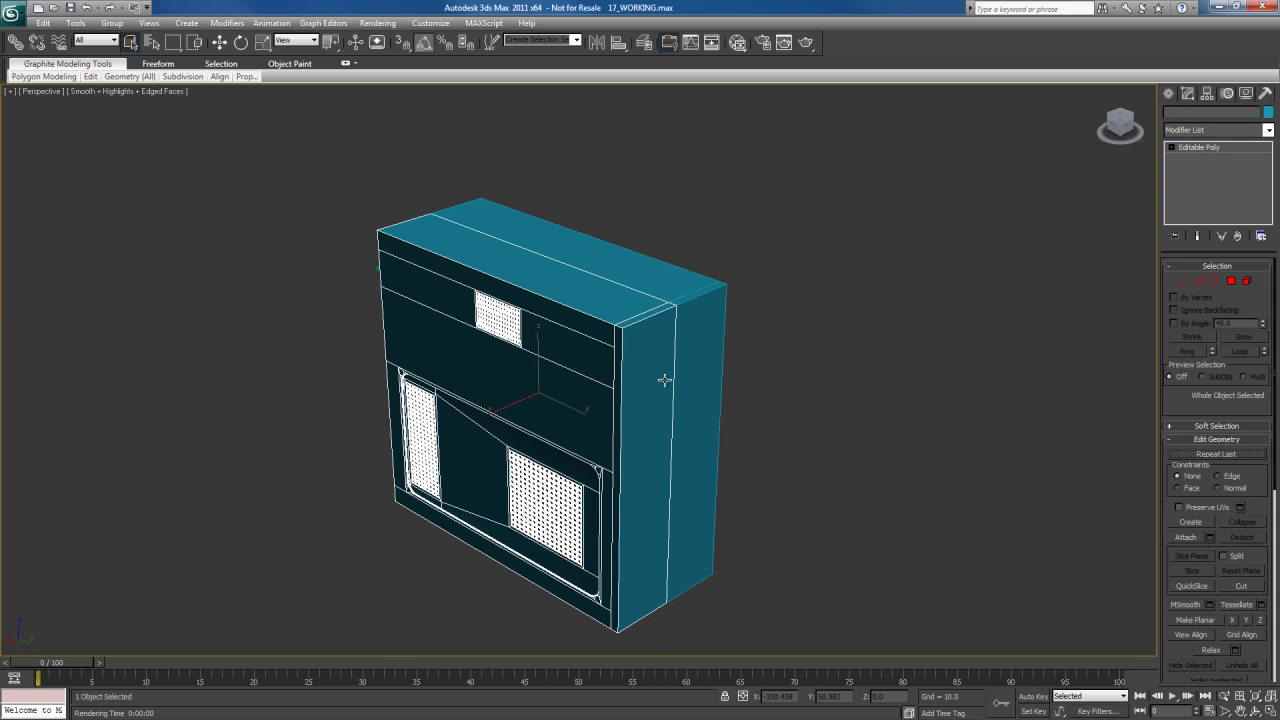
{"action": "mouse_move", "coordinate": [669, 398]}
{"action": "middle_mouse_down", "text": "alt"}
{"action": "mouse_move", "coordinate": [669, 380]}
{"action": "mouse_move", "coordinate": [684, 379]}
{"action": "middle_mouse_up", "text": "alt"}
{"action": "right_click", "coordinate": [655, 390]}
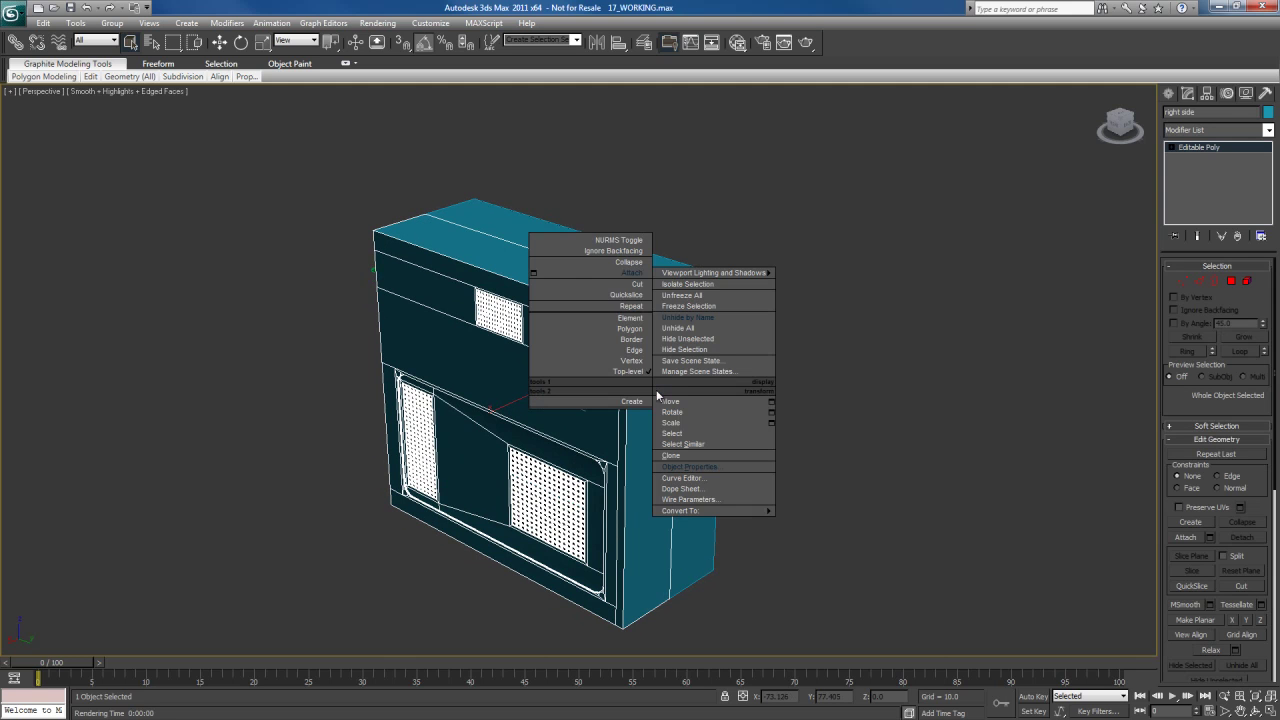
{"action": "left_click", "coordinate": [617, 268]}
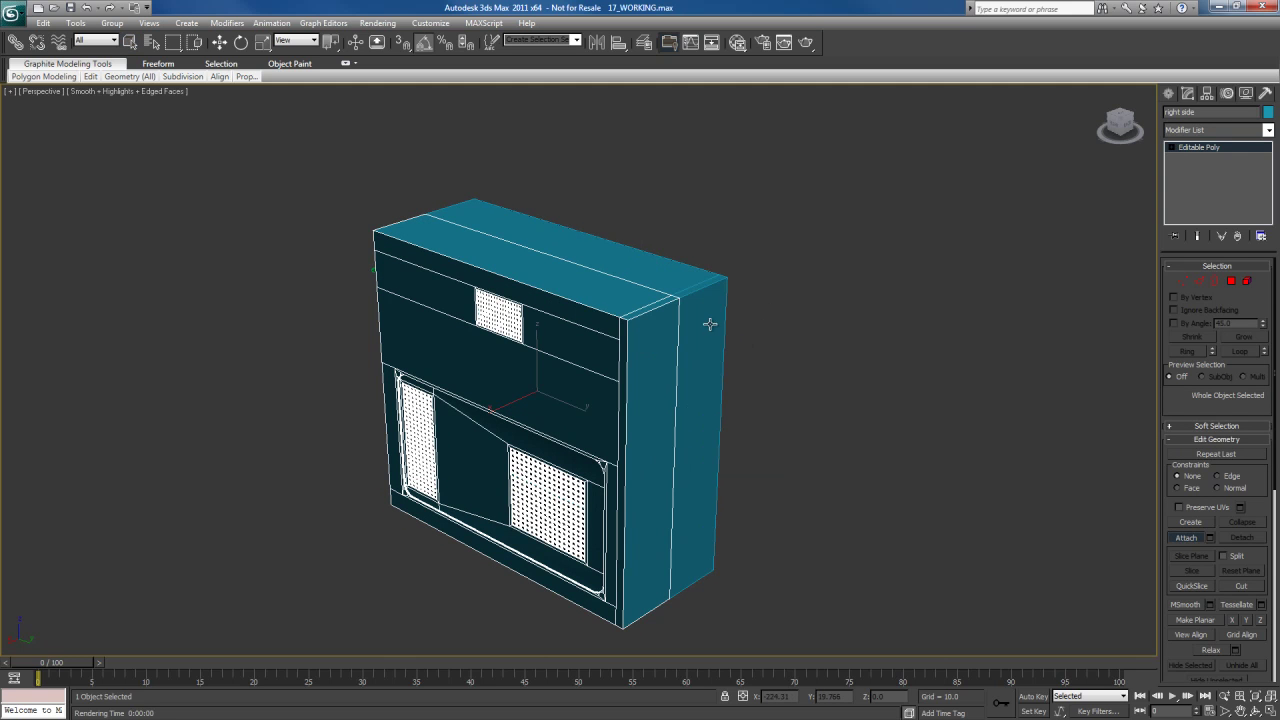
{"action": "middle_click_drag", "start_coordinate": [627, 391], "coordinate": [715, 397], "text": "alt"}
{"action": "key", "text": "w"}
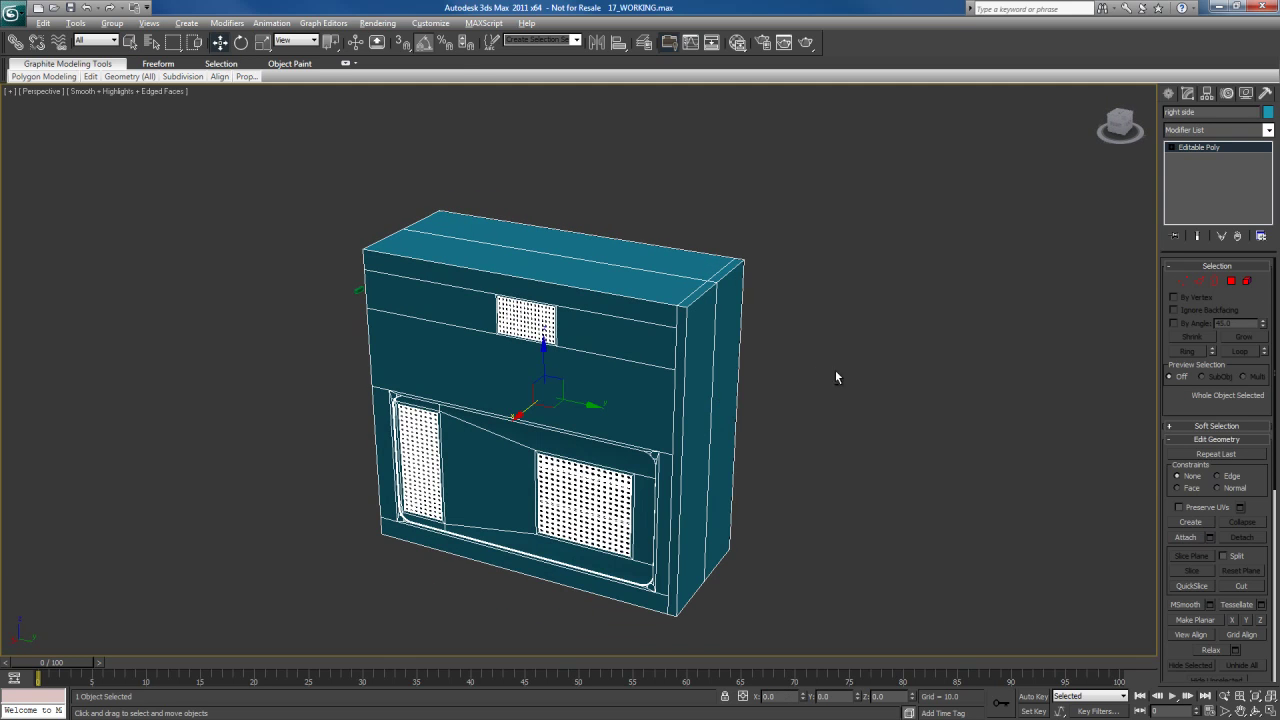
Detach the two polygons on the back of the case as a clone named "rear panel".
{"action": "middle_click_drag", "start_coordinate": [827, 377], "coordinate": [806, 371], "text": "alt"}
{"action": "key", "text": "q"}
{"action": "key", "text": "4"}
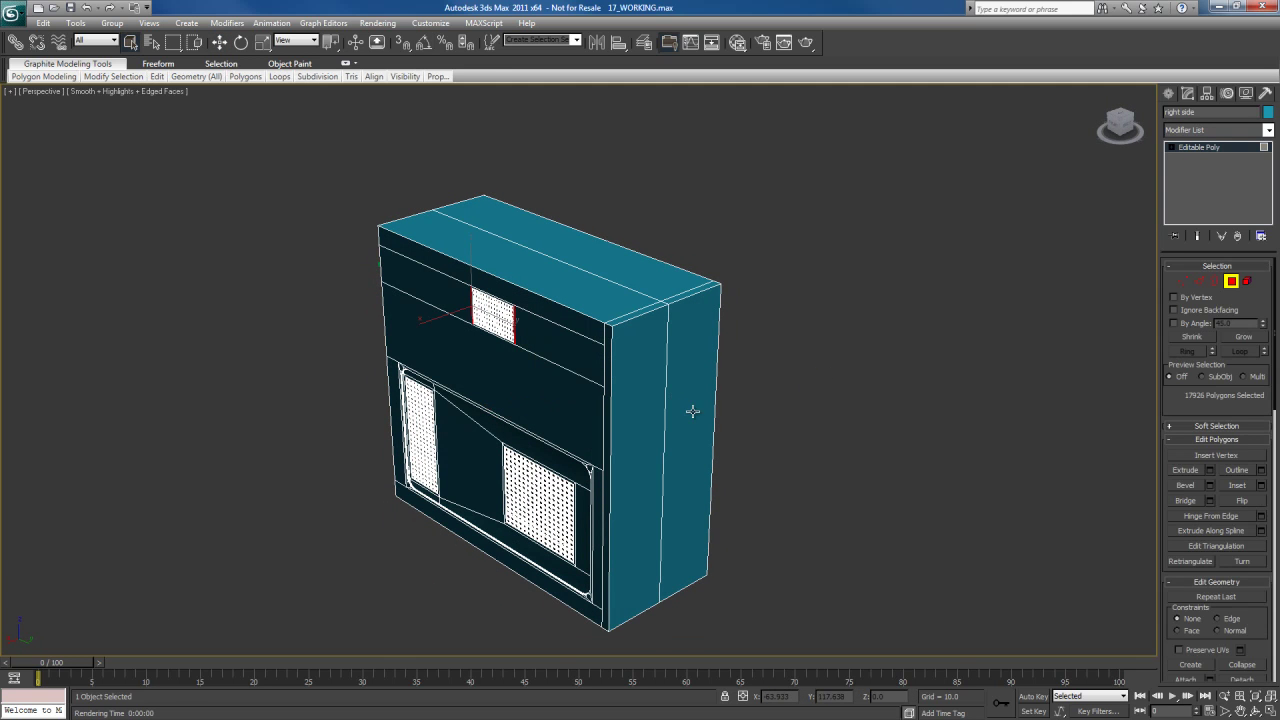
{"action": "left_click", "coordinate": [680, 427]}
{"action": "left_click", "coordinate": [650, 393], "text": "ctrl"}
{"action": "middle_click_drag", "start_coordinate": [703, 429], "coordinate": [689, 427], "text": "alt"}
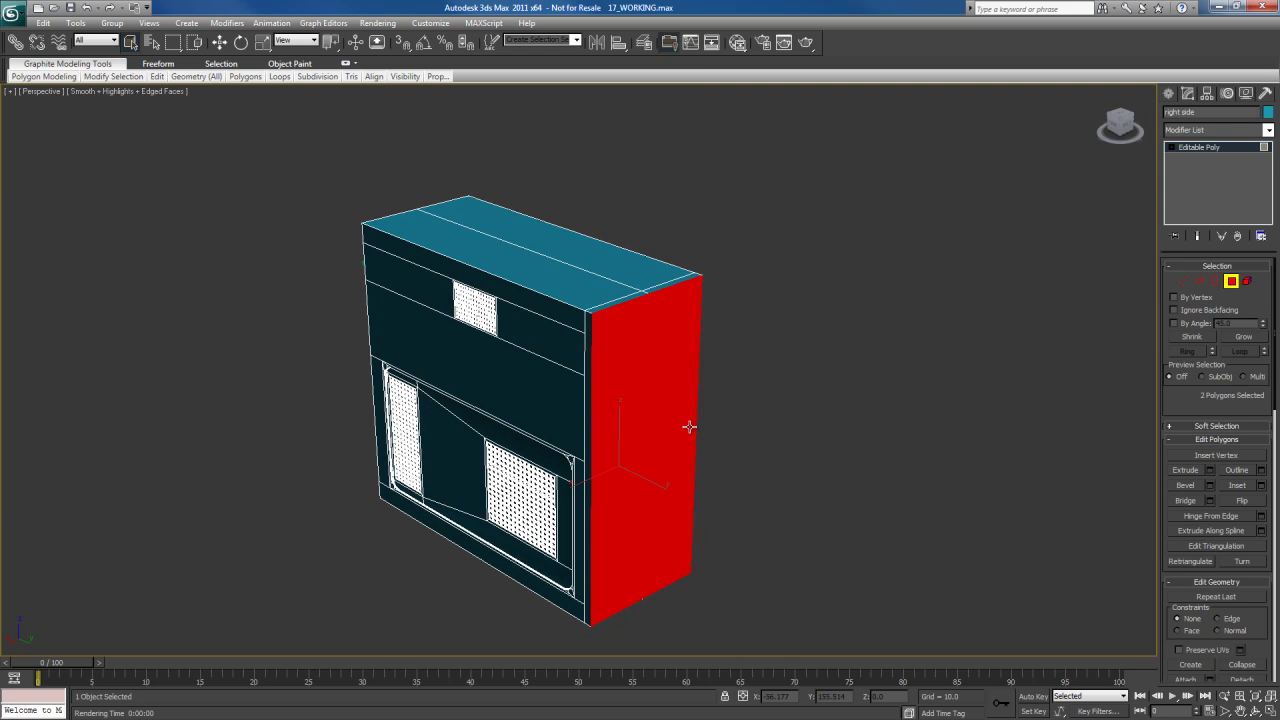
{"action": "mouse_move", "coordinate": [195, 84]}
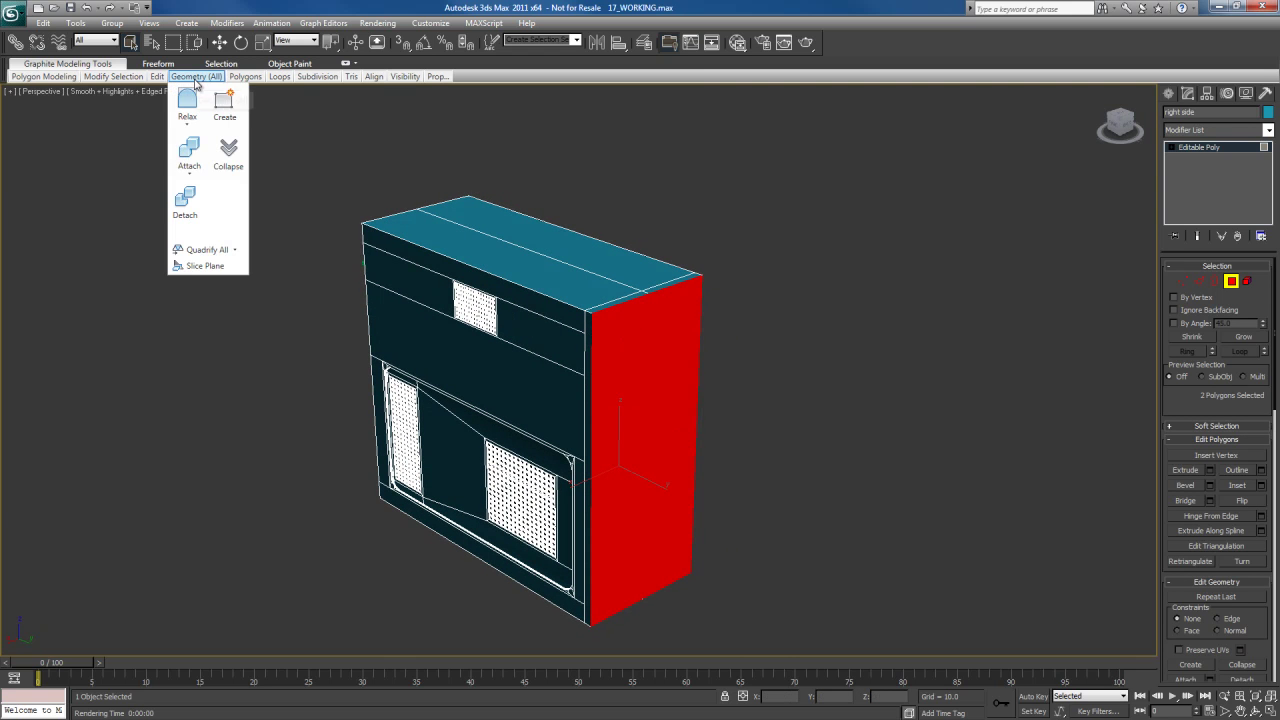
{"action": "left_click", "coordinate": [186, 199]}
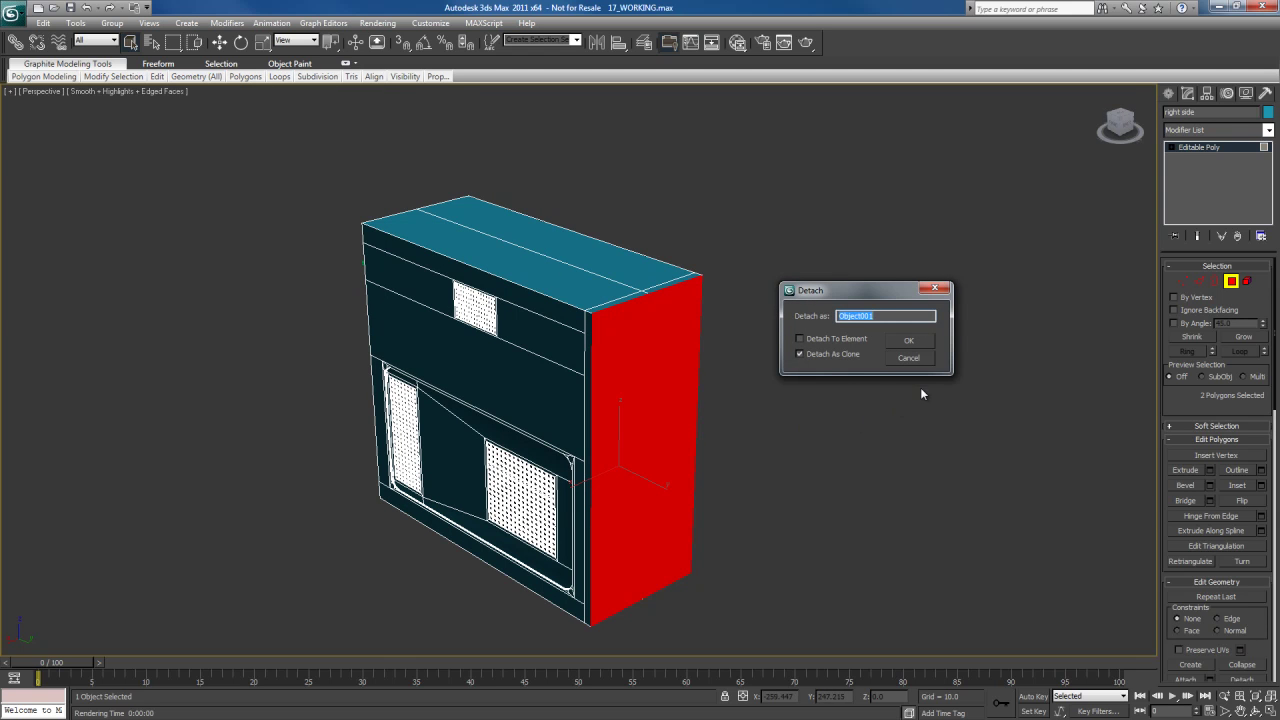
{"action": "left_click", "coordinate": [799, 355]}
{"action": "left_click", "coordinate": [800, 355]}
{"action": "double_click", "coordinate": [901, 316]}
{"action": "type", "text": "rear panel"}
{"action": "left_click", "coordinate": [908, 341]}
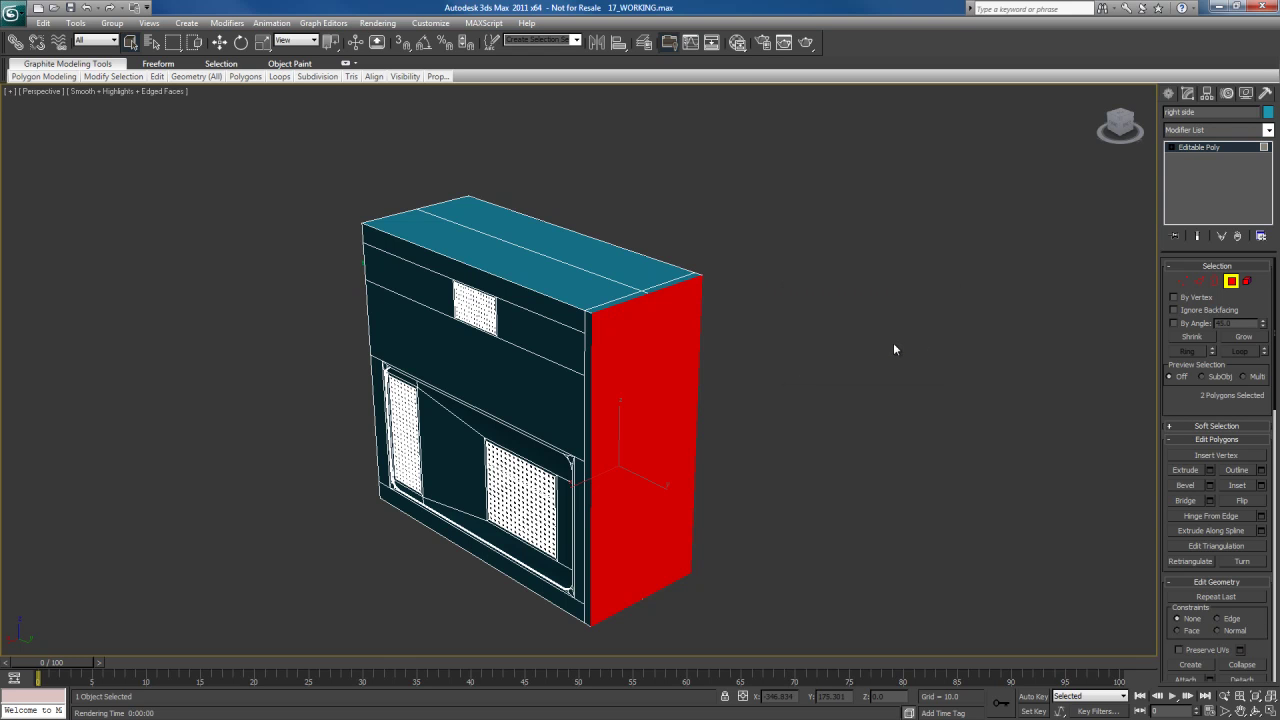
{"action": "middle_click_drag", "start_coordinate": [753, 369], "coordinate": [759, 364]}
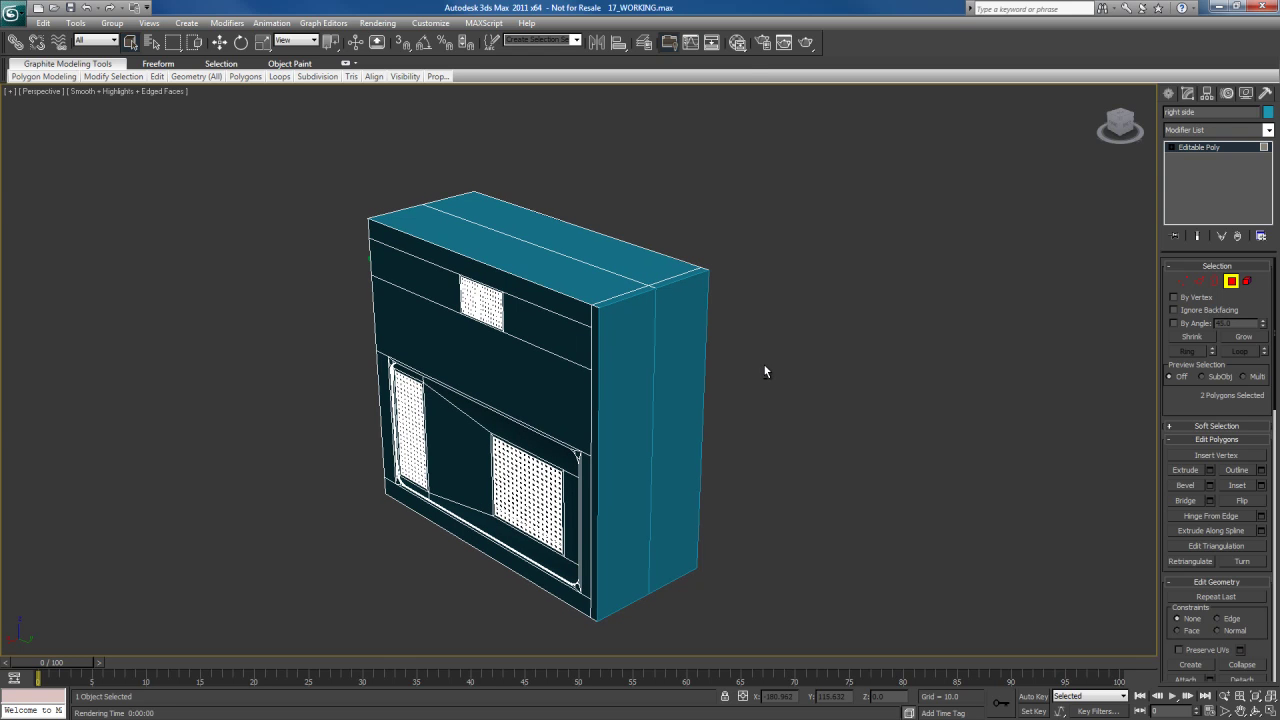
{"action": "key", "text": "4"}
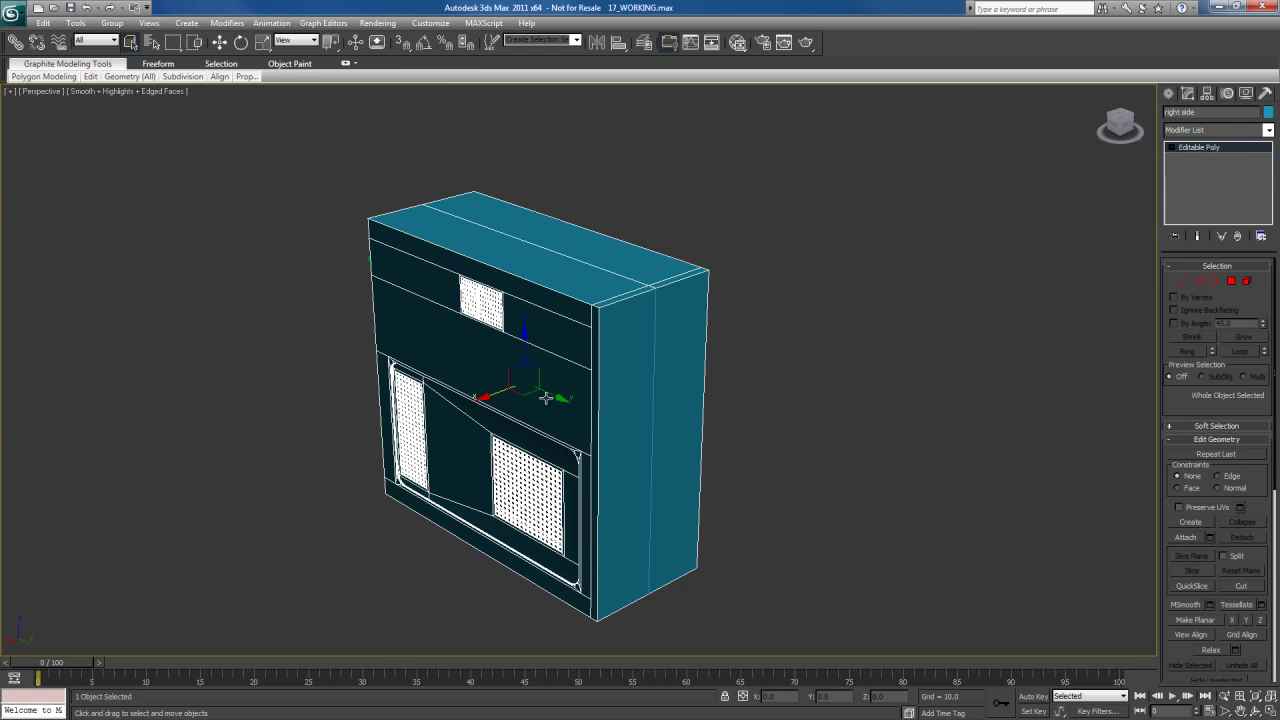
Move the case body away from the detached rear panel as a check and undo the move.
{"action": "key", "text": "w"}
{"action": "left_click_drag", "start_coordinate": [525, 392], "coordinate": [408, 314]}
{"action": "key", "text": "ctrl+z"}
{"action": "key", "text": "q"}
Hide the case body and the two small green objects, leaving only the rear panel.
{"action": "middle_click_drag", "start_coordinate": [671, 389], "coordinate": [603, 382], "text": "alt"}
{"action": "right_click", "coordinate": [567, 336]}
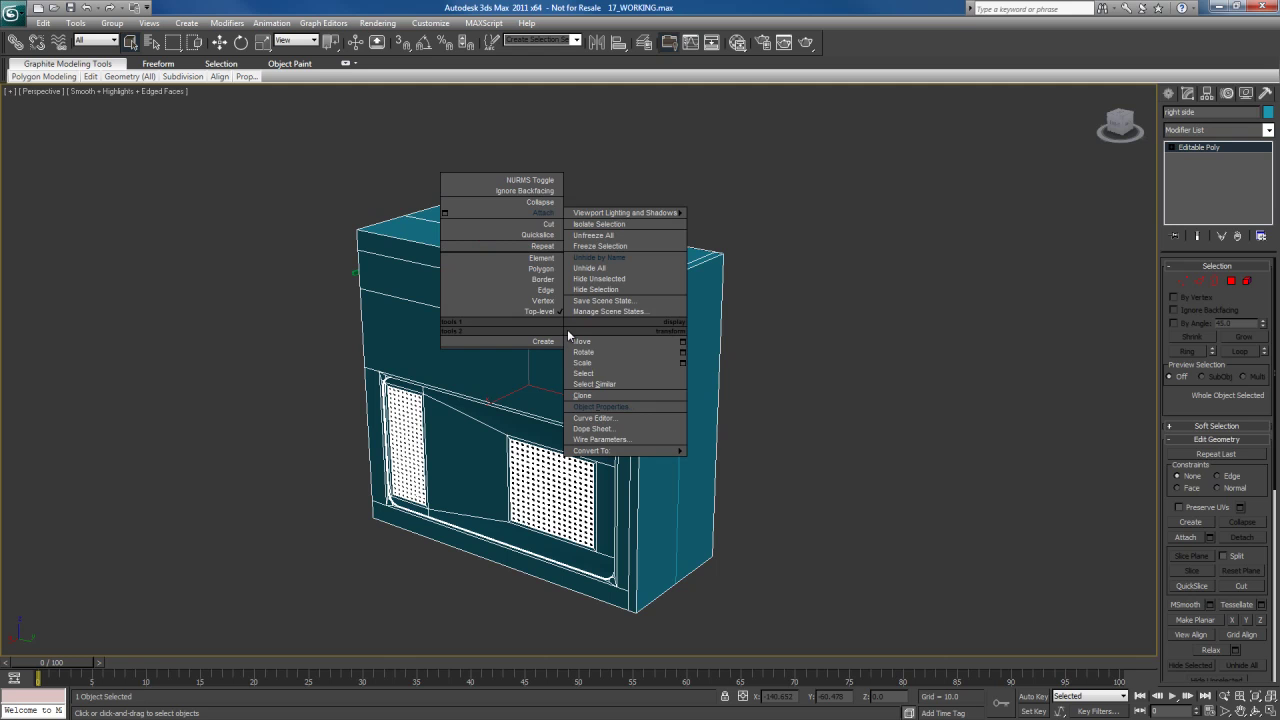
{"action": "left_click", "coordinate": [596, 289]}
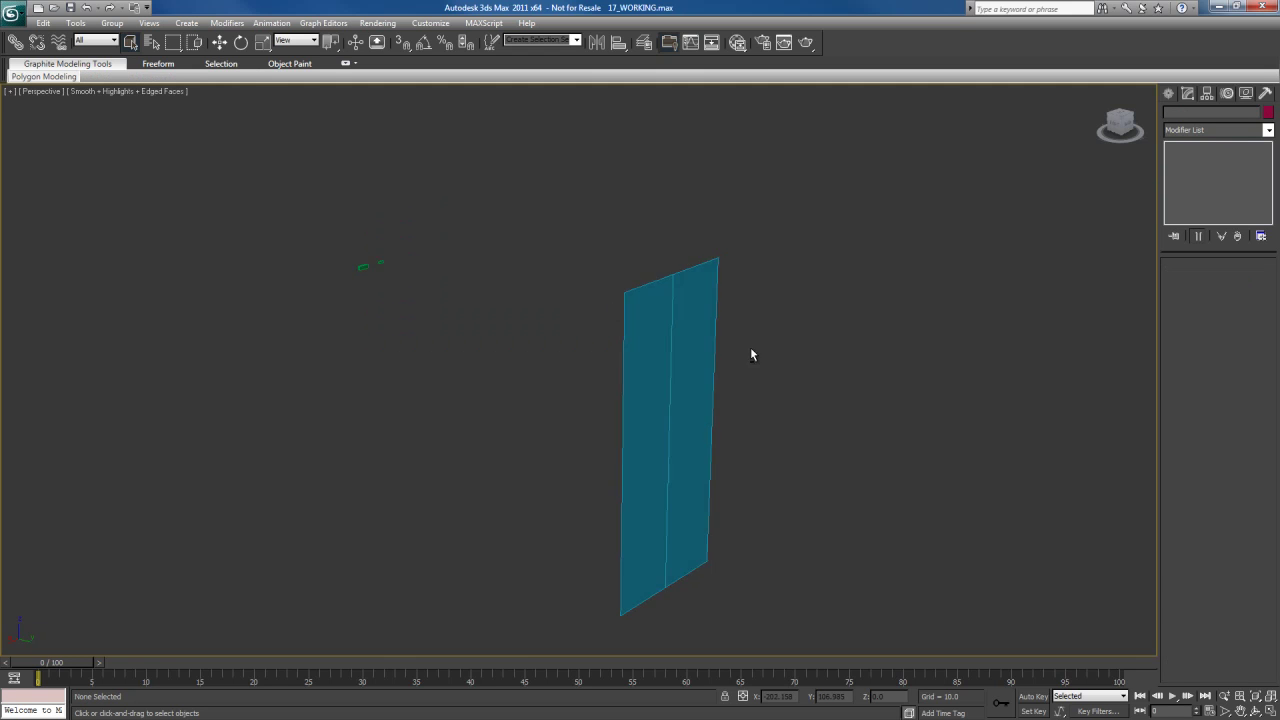
{"action": "left_click_drag", "start_coordinate": [316, 235], "coordinate": [430, 306]}
{"action": "middle_click_drag", "start_coordinate": [431, 309], "coordinate": [489, 300], "text": "alt"}
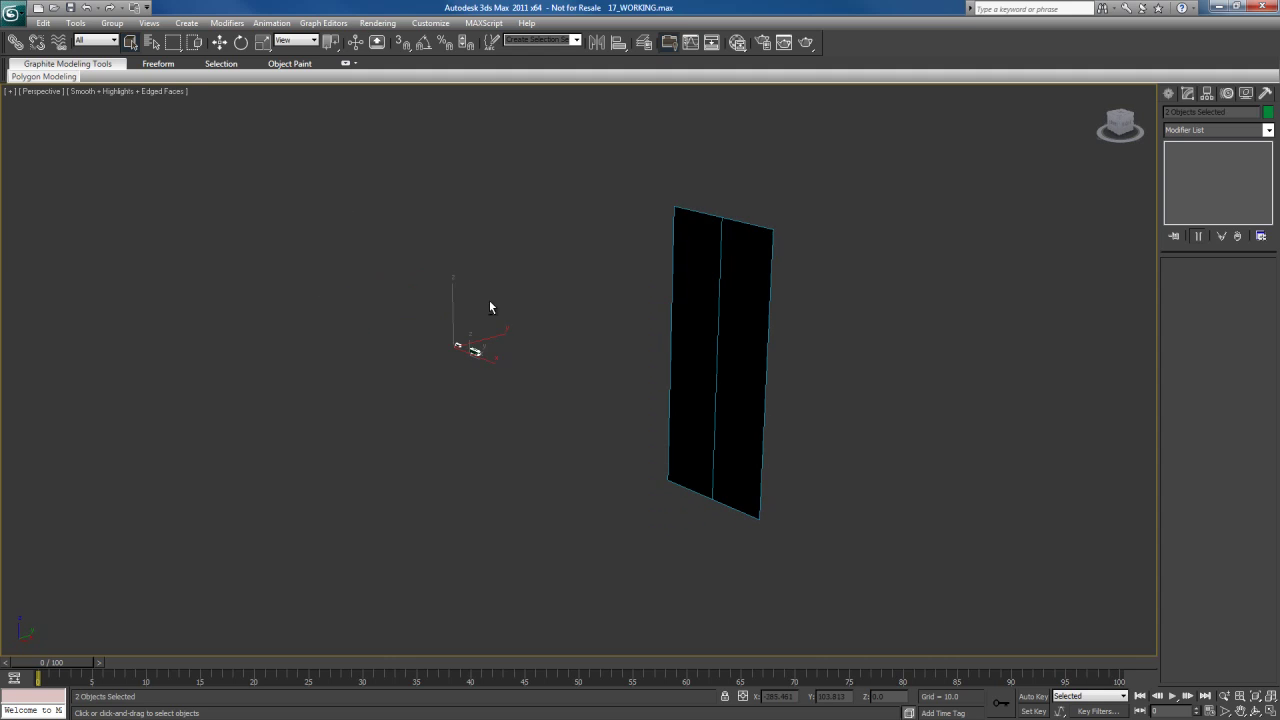
{"action": "right_click", "coordinate": [550, 290]}
{"action": "left_click", "coordinate": [581, 285]}
Select the rear panel and examine its centre edge and vertices.
{"action": "middle_click_drag", "start_coordinate": [581, 285], "coordinate": [600, 321], "text": "alt"}
{"action": "left_click", "coordinate": [660, 337]}
{"action": "key", "text": "z"}
{"action": "scroll", "coordinate": [569, 317], "scroll_direction": "down", "scroll_amount": 5}
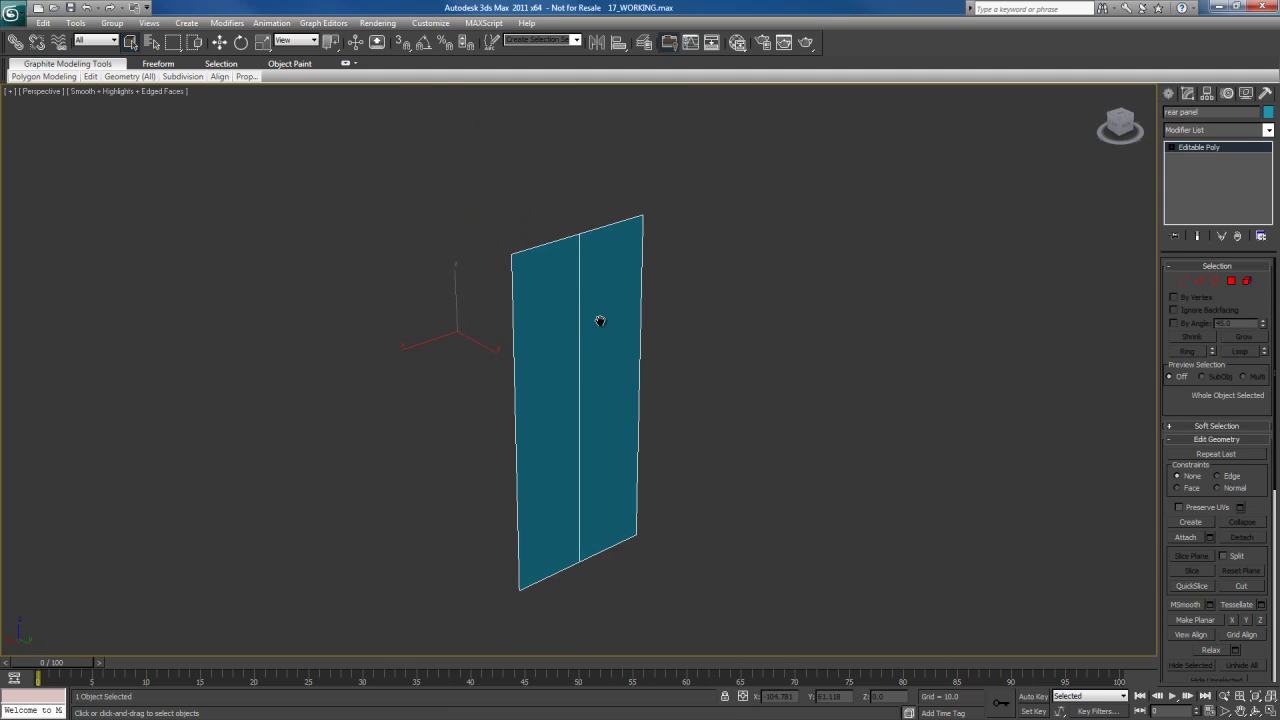
{"action": "scroll", "coordinate": [600, 321], "scroll_direction": "up", "scroll_amount": 3}
{"action": "key", "text": "2"}
{"action": "left_click", "coordinate": [579, 275]}
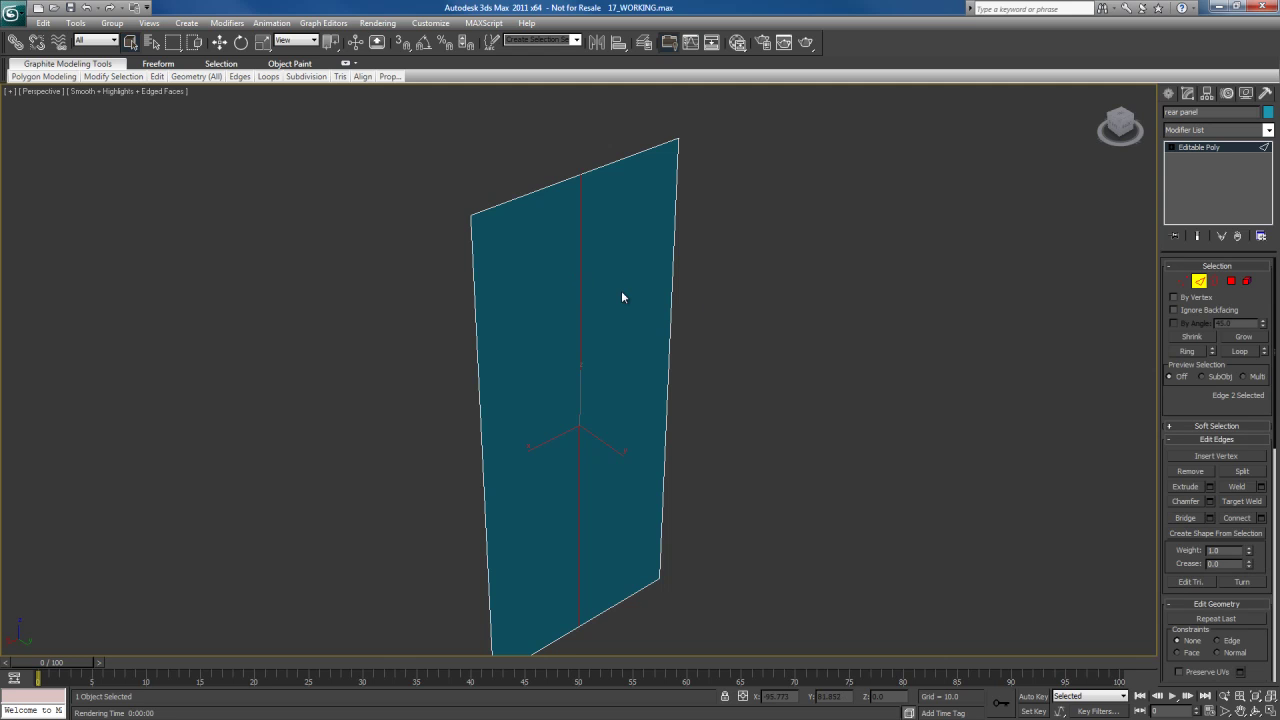
{"action": "middle_click_drag", "start_coordinate": [623, 309], "coordinate": [602, 343], "text": "alt"}
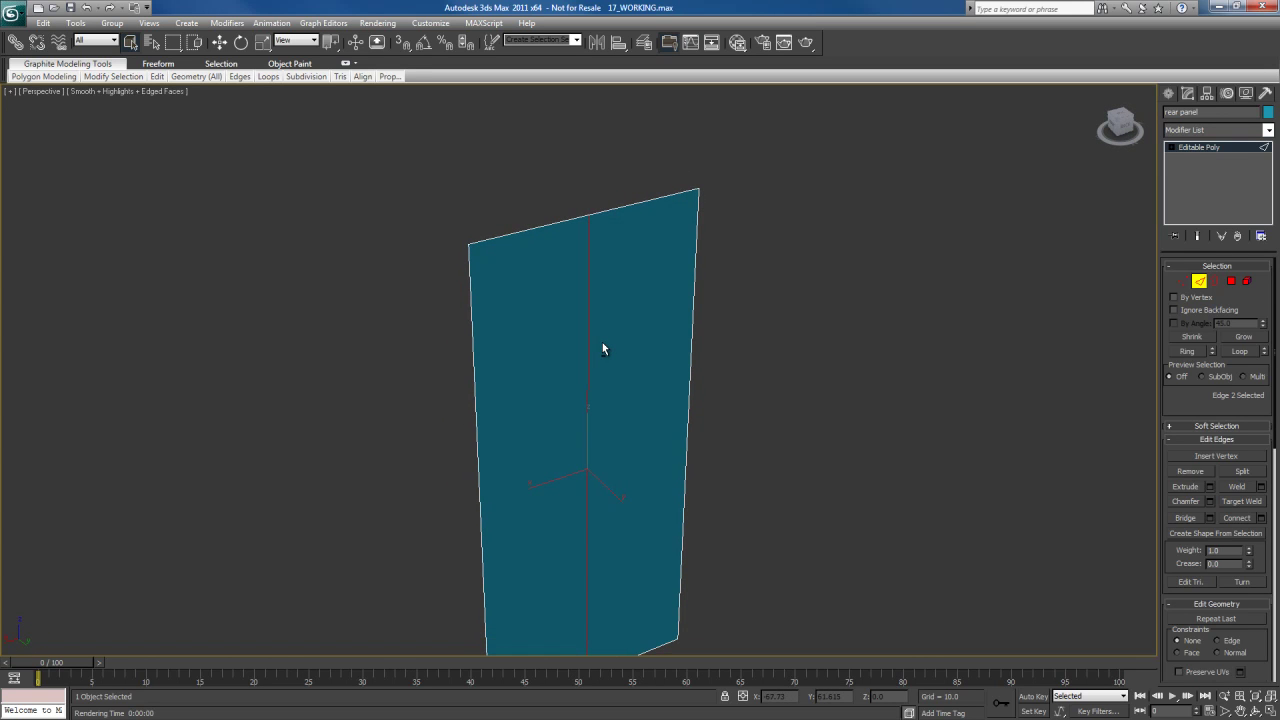
{"action": "key", "text": "1"}
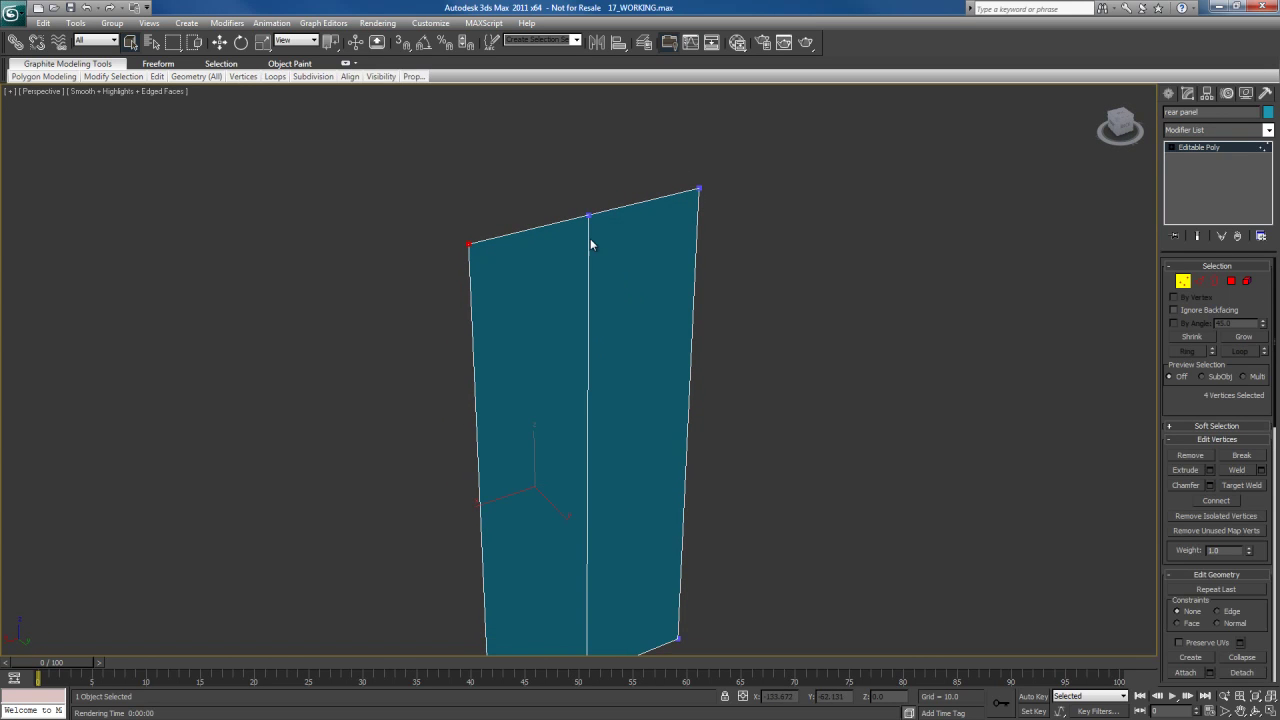
{"action": "key", "text": "1"}
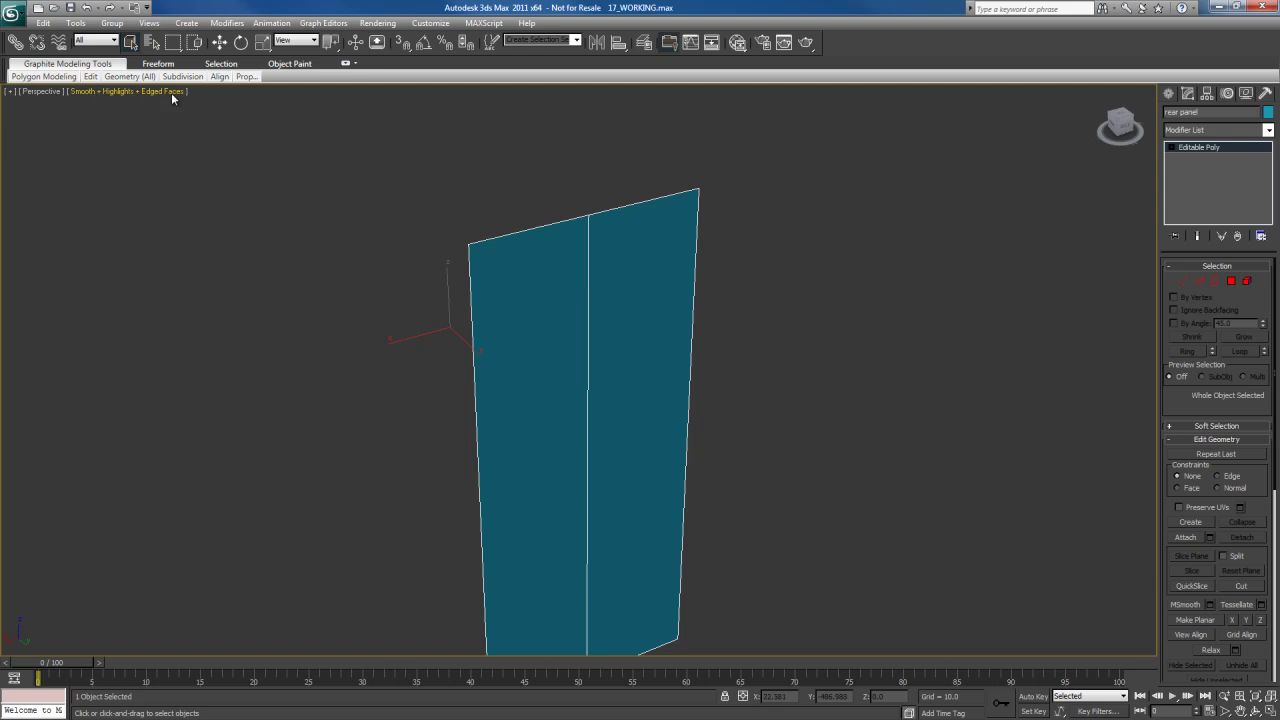
Turn on the xView Open Edges display and check the rear panel's centre edge.
{"action": "left_click", "coordinate": [133, 91]}
{"action": "mouse_move", "coordinate": [162, 221]}
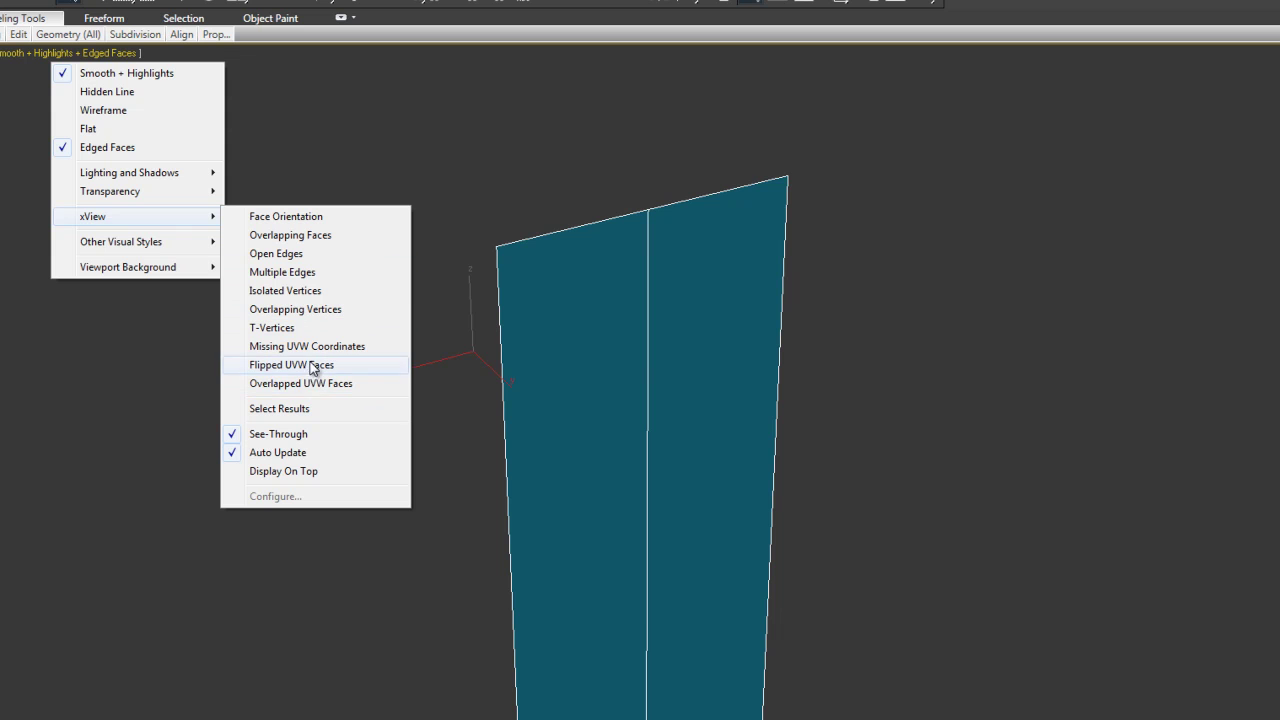
{"action": "left_click", "coordinate": [290, 258]}
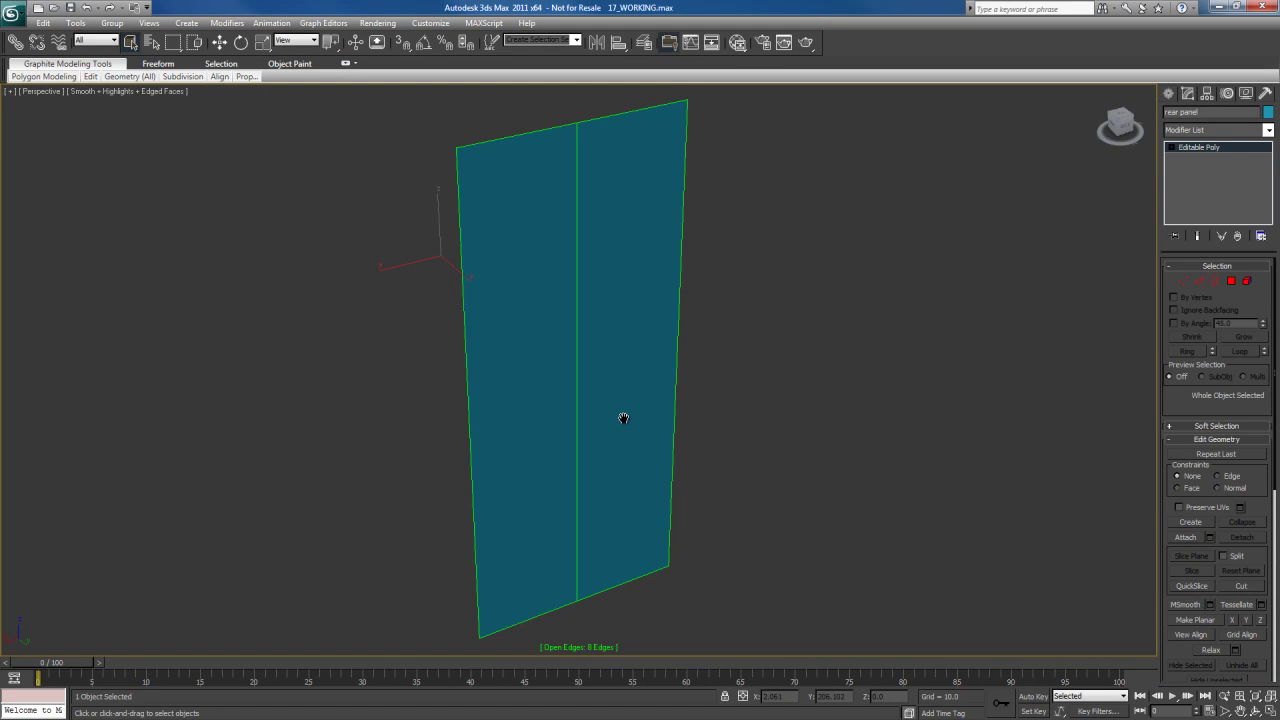
{"action": "middle_click_drag", "start_coordinate": [596, 333], "coordinate": [600, 370]}
{"action": "key", "text": "2"}
{"action": "left_click", "coordinate": [575, 315]}
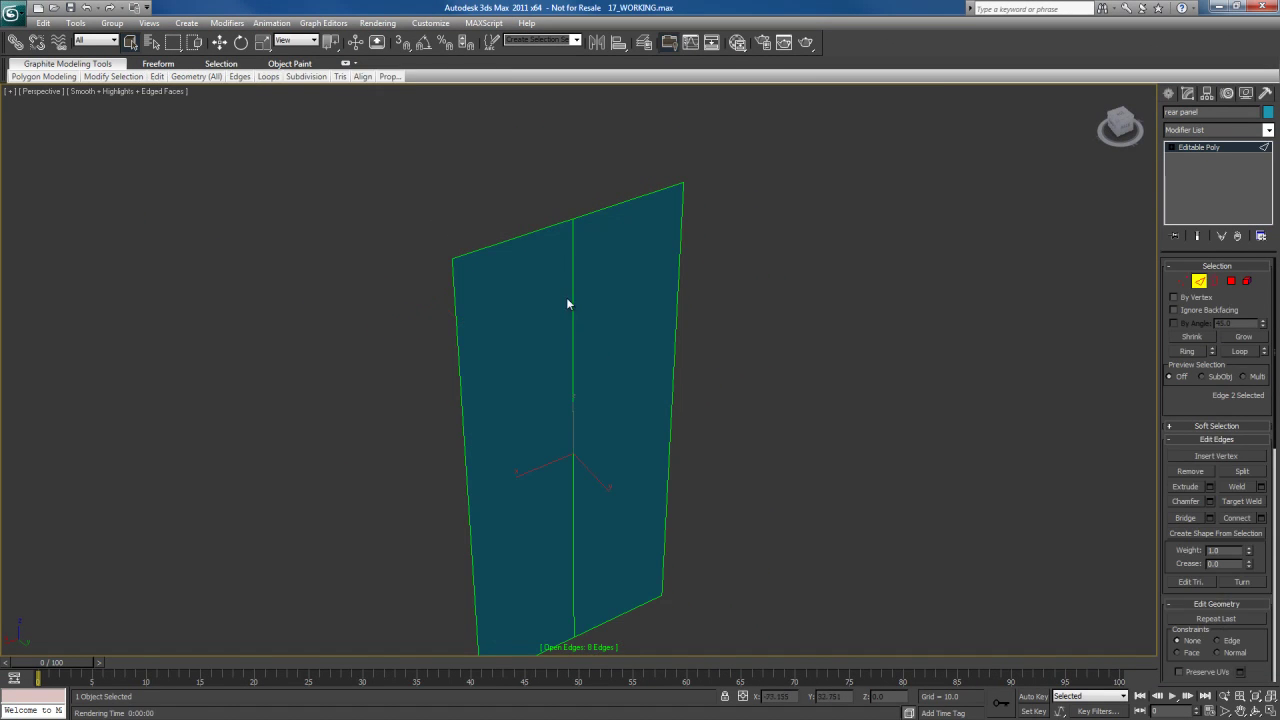
{"action": "key", "text": "2"}
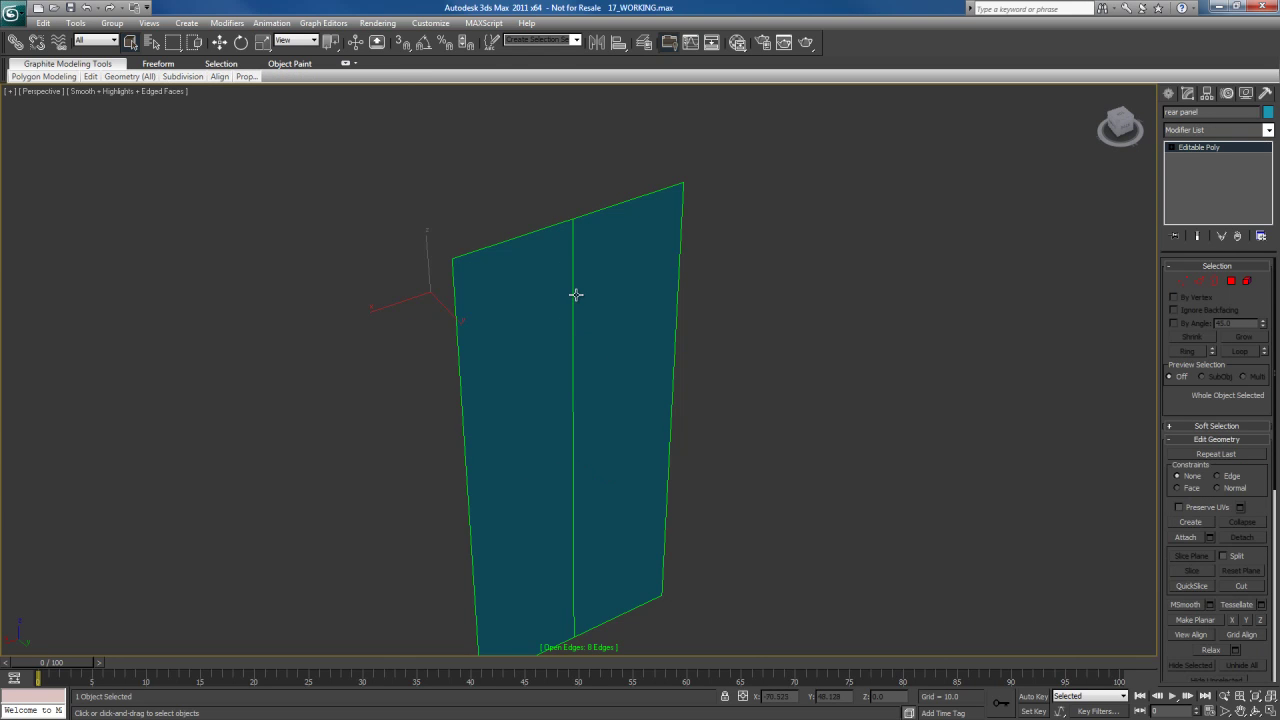
Move the rear panel's top centre vertex aside to test whether the halves are joined, and undo the move.
{"action": "scroll", "coordinate": [583, 366], "scroll_direction": "up", "scroll_amount": 3}
{"action": "middle_click_drag", "start_coordinate": [580, 277], "coordinate": [617, 355]}
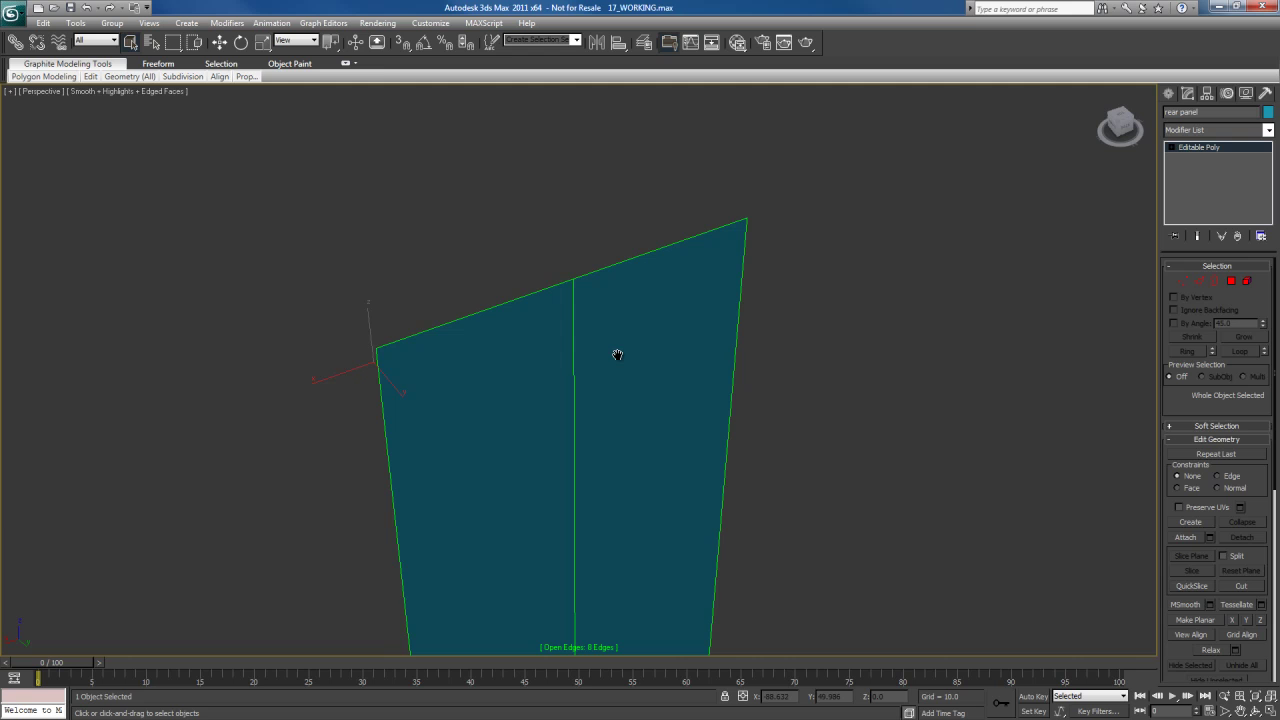
{"action": "key", "text": "1"}
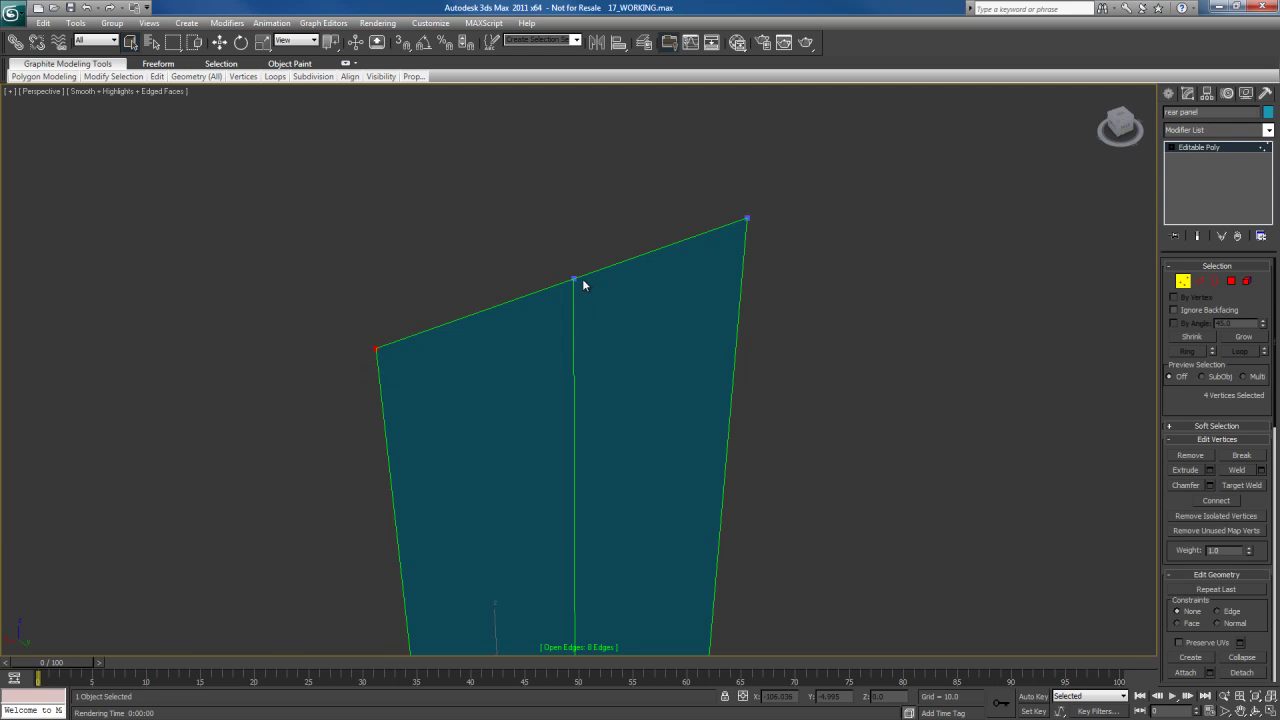
{"action": "key", "text": "w"}
{"action": "key", "text": "q"}
{"action": "left_click", "coordinate": [574, 278]}
{"action": "key", "text": "w"}
{"action": "left_click_drag", "start_coordinate": [573, 294], "coordinate": [626, 287]}
{"action": "middle_click_drag", "start_coordinate": [668, 438], "coordinate": [626, 400], "text": "alt"}
{"action": "key", "text": "ctrl+z"}
{"action": "key", "text": "q"}
Weld the rear panel's overlapping top and bottom centre vertices to join its two halves.
{"action": "scroll", "coordinate": [648, 420], "scroll_direction": "down", "scroll_amount": 4}
{"action": "left_click_drag", "start_coordinate": [537, 251], "coordinate": [594, 349]}
{"action": "middle_click_drag", "start_coordinate": [611, 563], "coordinate": [585, 407]}
{"action": "left_click_drag", "start_coordinate": [537, 455], "coordinate": [598, 514], "text": "ctrl"}
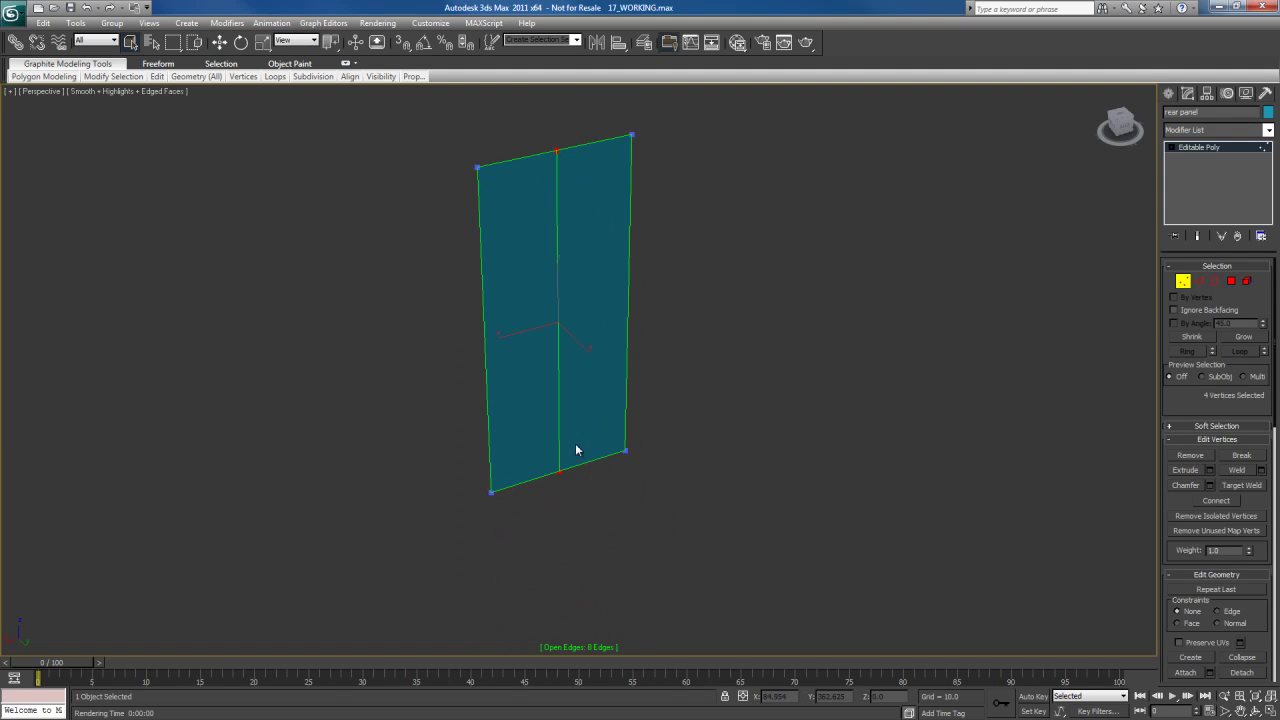
{"action": "right_click", "coordinate": [573, 366]}
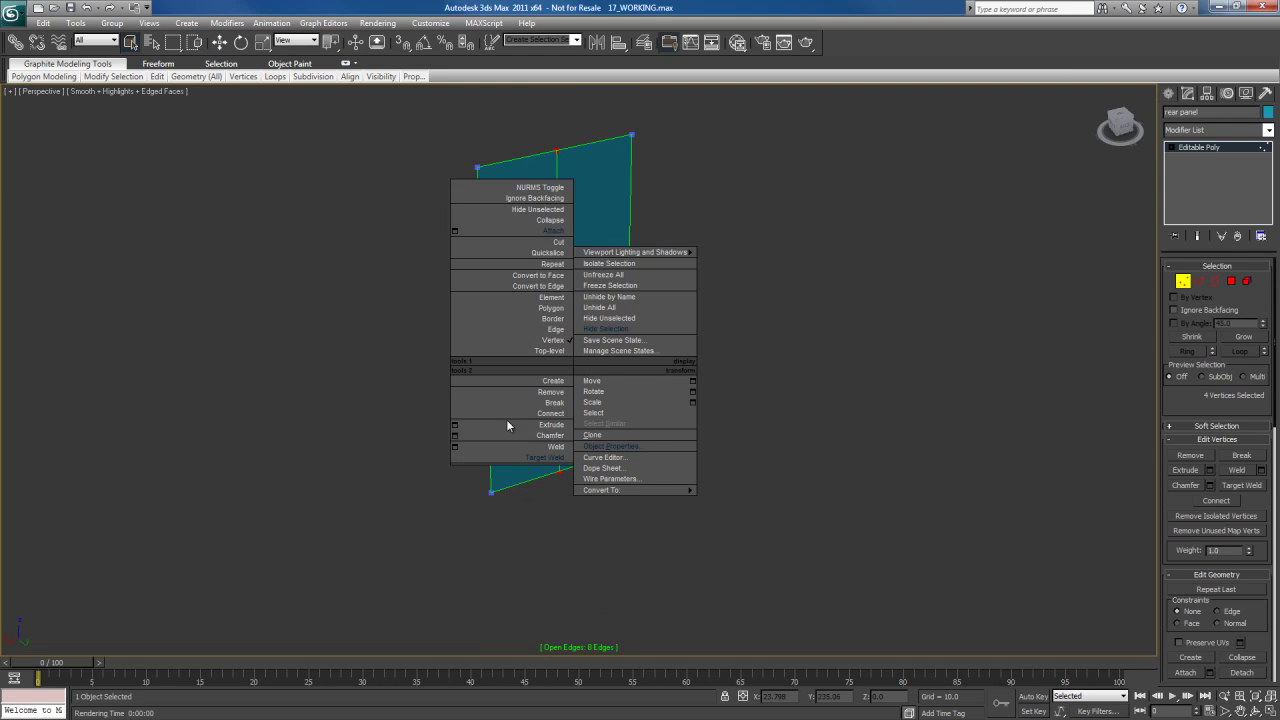
{"action": "left_click", "coordinate": [455, 447]}
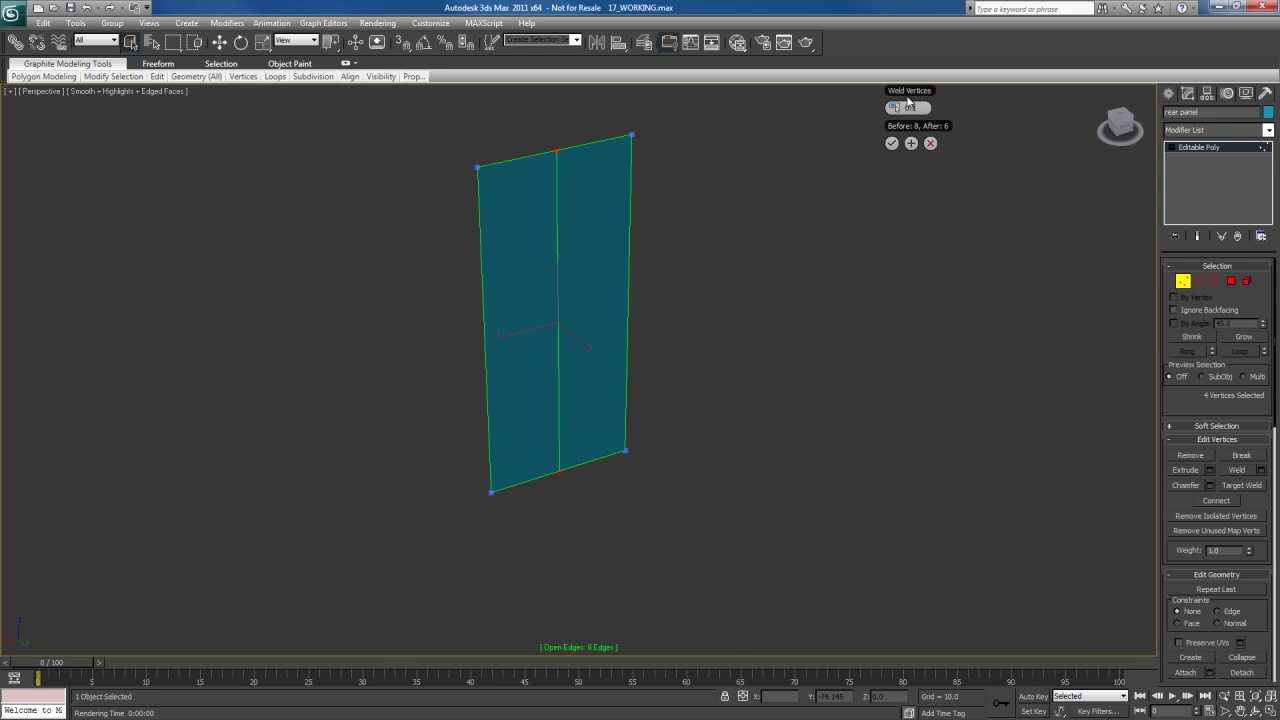
{"action": "left_click_drag", "start_coordinate": [905, 90], "coordinate": [765, 234]}
{"action": "left_click", "coordinate": [751, 287]}
{"action": "scroll", "coordinate": [686, 335], "scroll_direction": "up", "scroll_amount": 5}
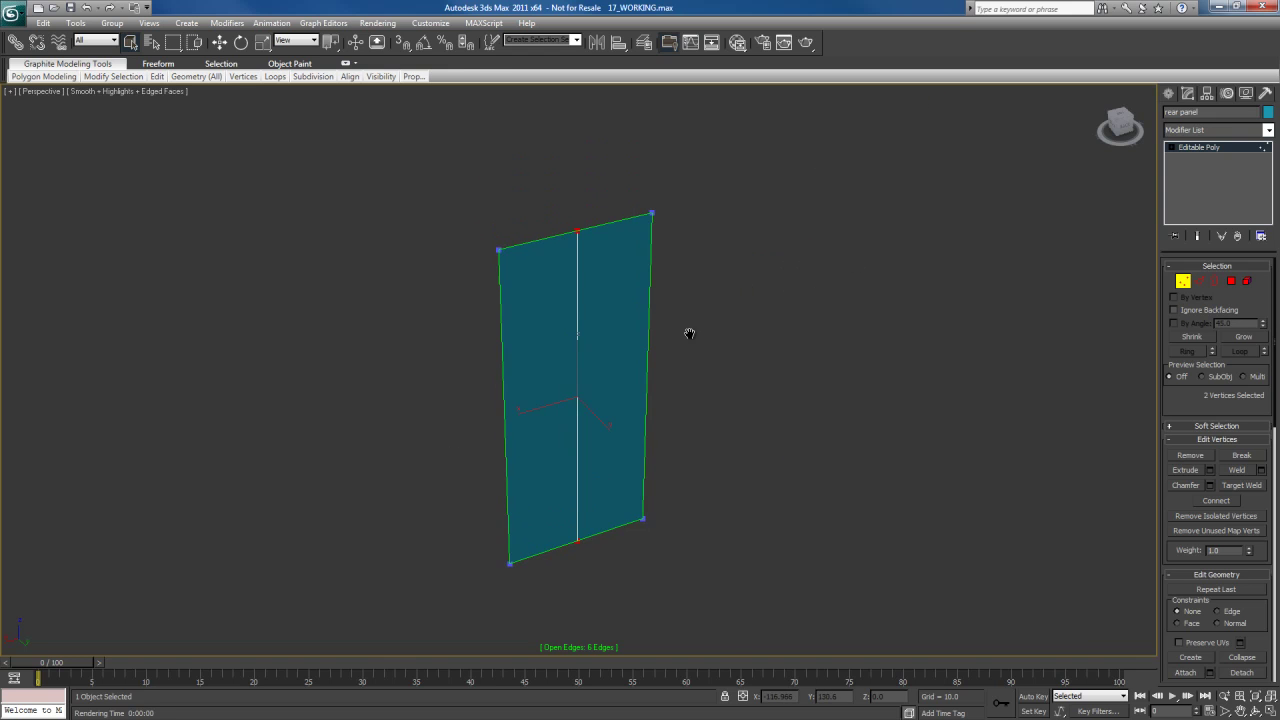
Remove the rear panel's centre edge together with its vertices to leave a single polygon.
{"action": "key", "text": "1"}
{"action": "middle_click_drag", "start_coordinate": [611, 310], "coordinate": [596, 313]}
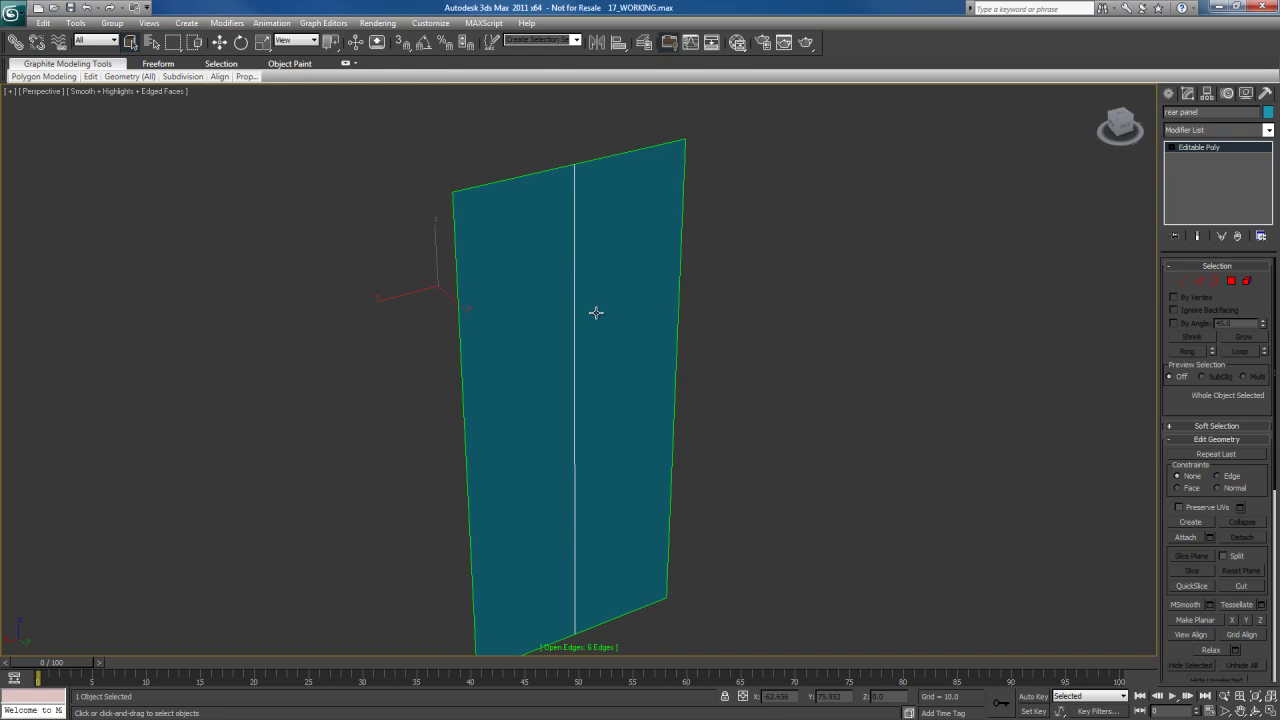
{"action": "middle_click_drag", "start_coordinate": [622, 342], "coordinate": [614, 372]}
{"action": "key", "text": "2"}
{"action": "left_click", "coordinate": [567, 305]}
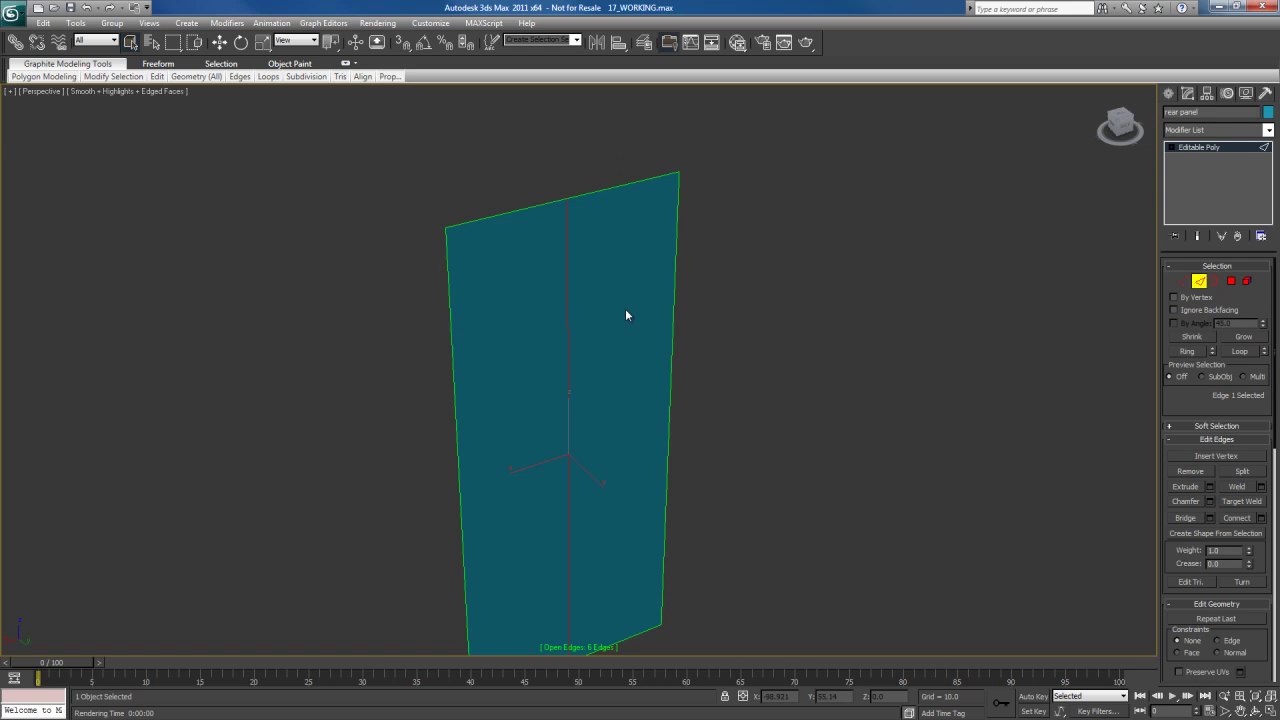
{"action": "key", "text": "ctrl+BackSpace"}
{"action": "mouse_move", "coordinate": [620, 371]}
{"action": "middle_mouse_down"}
{"action": "mouse_move", "coordinate": [614, 346]}
{"action": "mouse_move", "coordinate": [629, 357]}
{"action": "mouse_move", "coordinate": [598, 369]}
{"action": "middle_mouse_up"}
{"action": "key", "text": "2"}
{"action": "scroll", "coordinate": [616, 343], "scroll_direction": "down", "scroll_amount": 2}
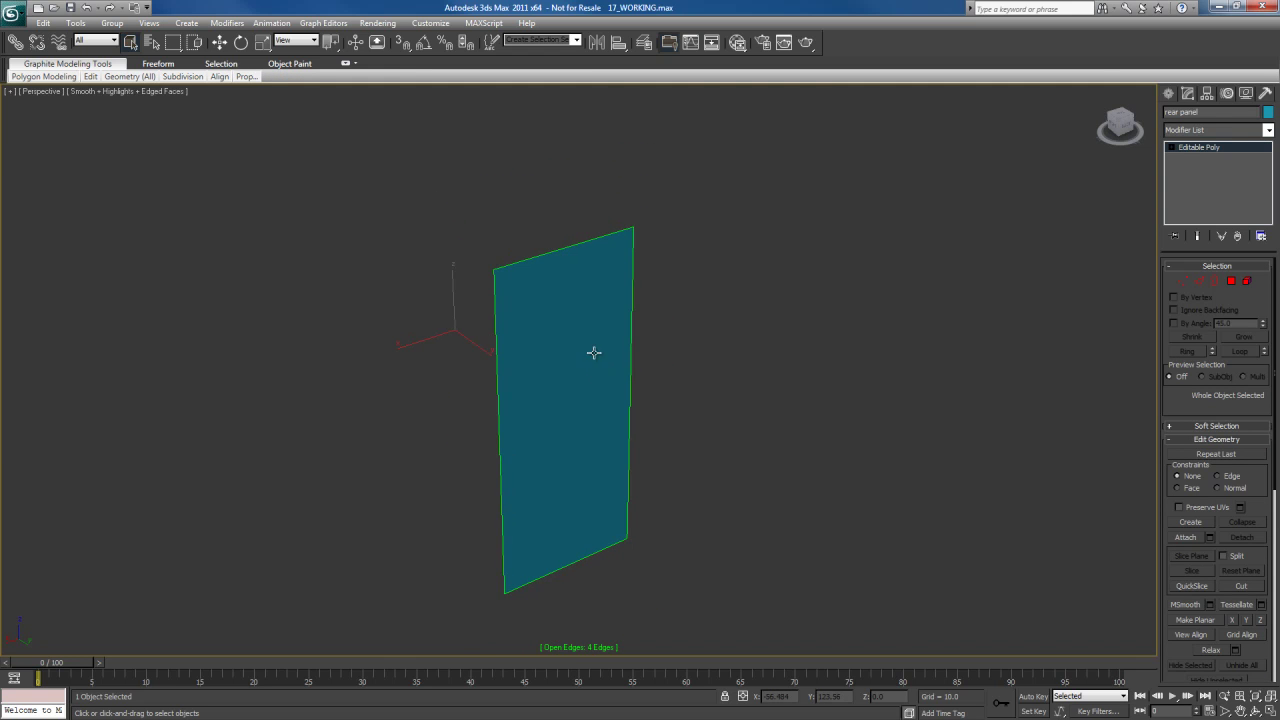
Change the front view showing the reference image to the Back view and frame the rear panel.
{"action": "key", "text": "alt+w"}
{"action": "key", "text": "alt+w"}
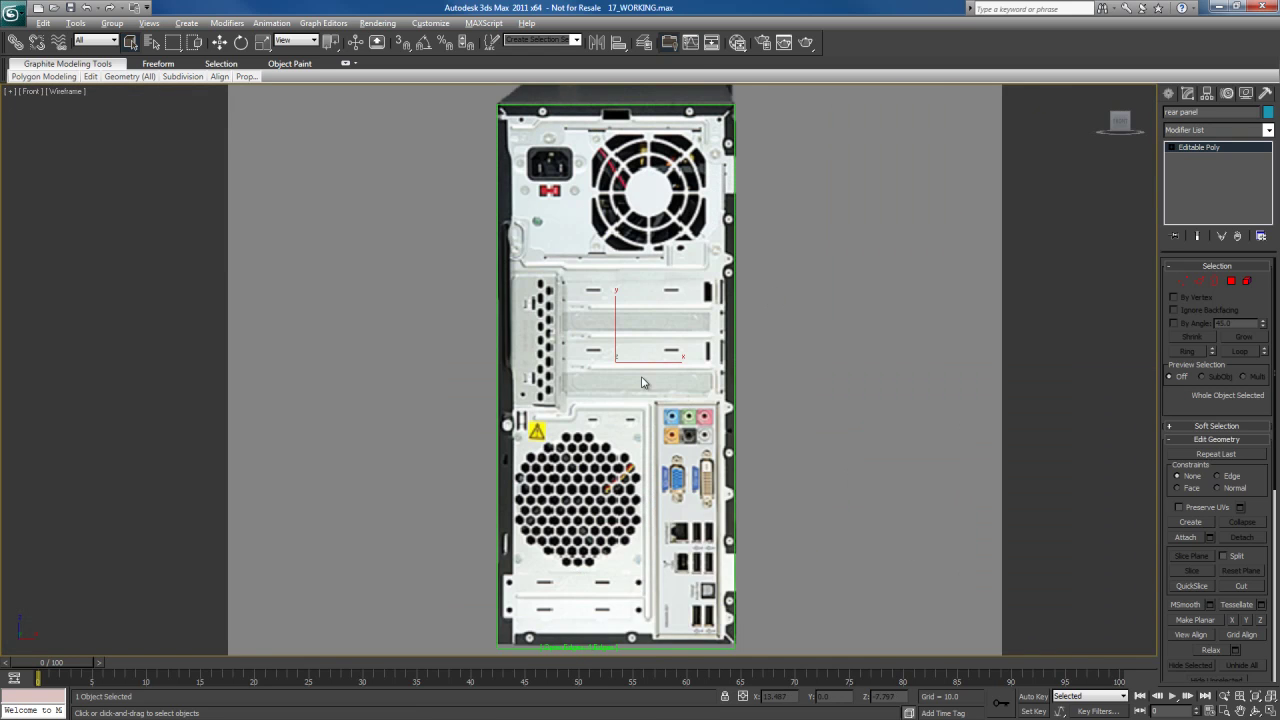
{"action": "middle_click_drag", "start_coordinate": [645, 381], "coordinate": [680, 370]}
{"action": "middle_click_drag", "start_coordinate": [665, 373], "coordinate": [659, 373]}
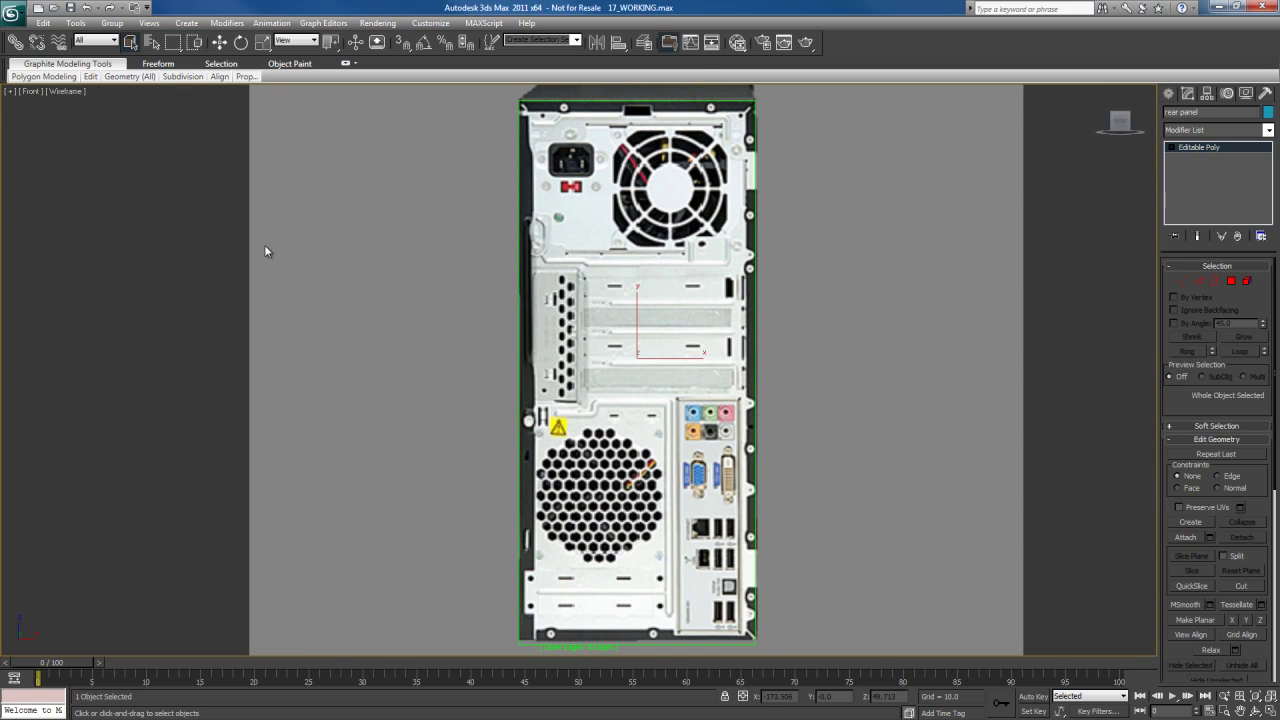
{"action": "left_click", "coordinate": [31, 92]}
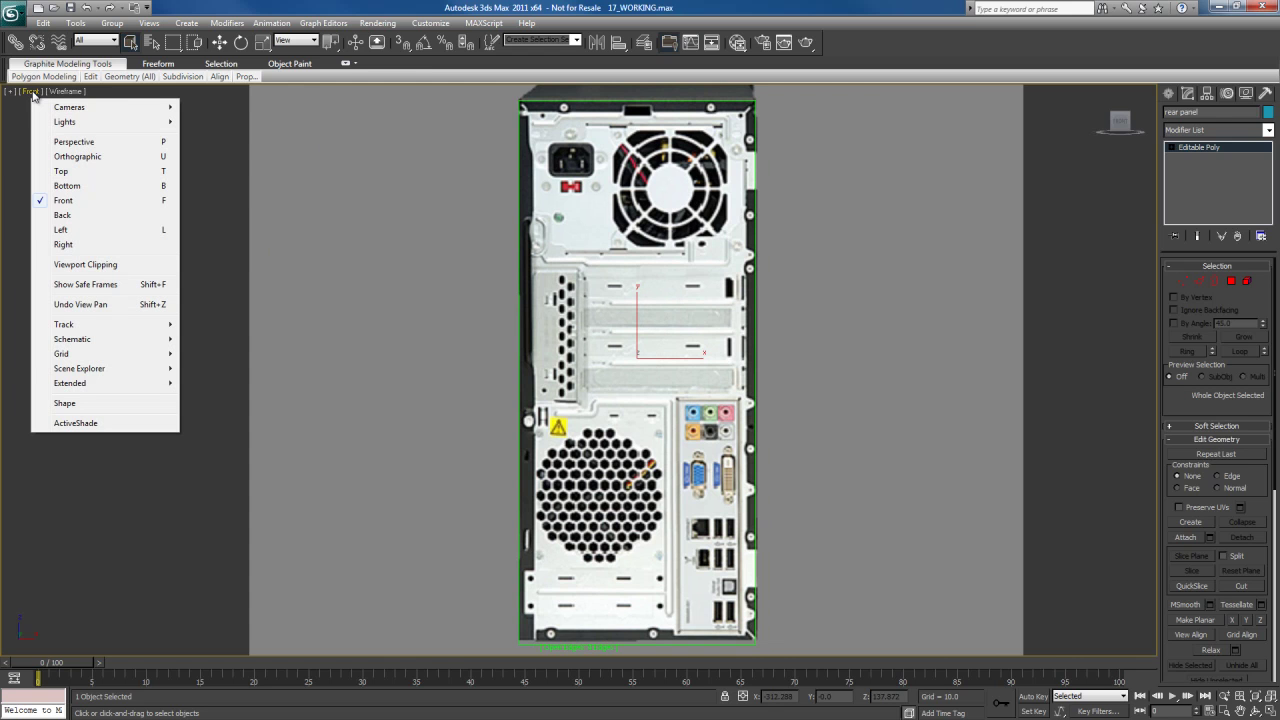
{"action": "left_click", "coordinate": [62, 215]}
{"action": "middle_click_drag", "start_coordinate": [417, 301], "coordinate": [517, 319]}
{"action": "scroll", "coordinate": [461, 311], "scroll_direction": "down", "scroll_amount": 2}
{"action": "scroll", "coordinate": [517, 319], "scroll_direction": "up", "scroll_amount": 2}
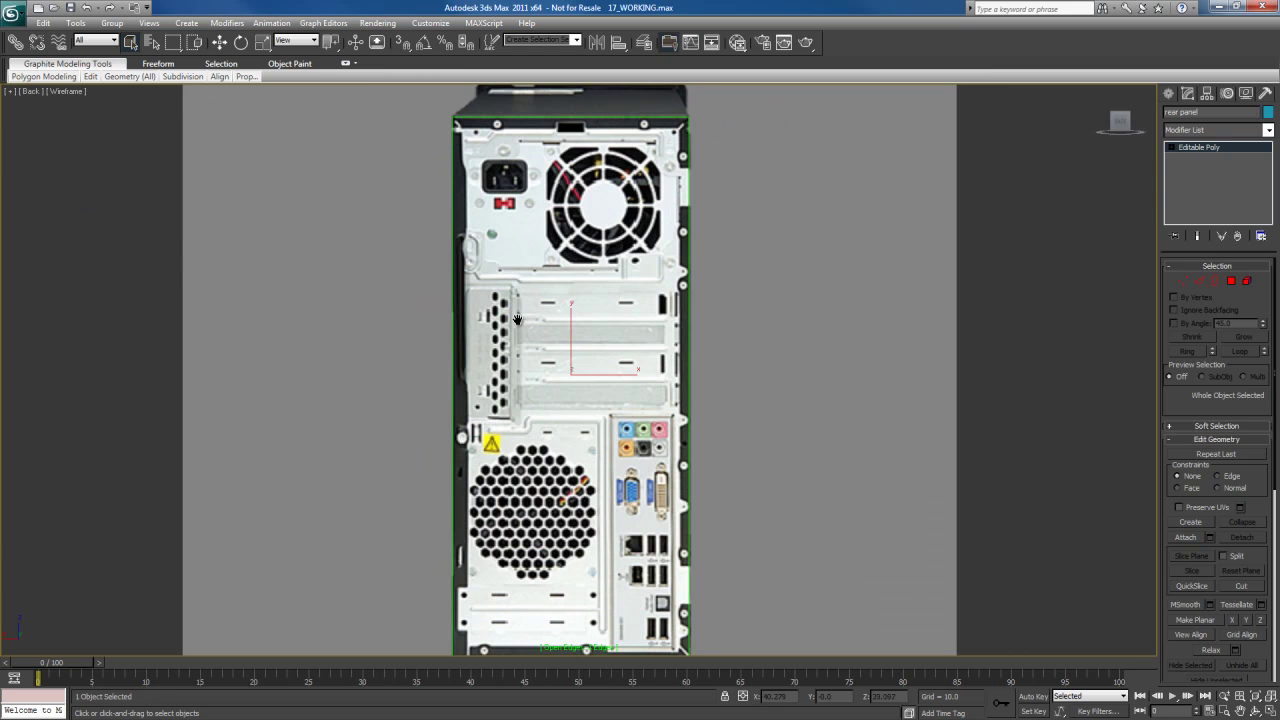
Select the rear panel's polygon and start an Inset of 4.779, displaying the reference image through the selection.
{"action": "key", "text": "4"}
{"action": "middle_click_drag", "start_coordinate": [637, 356], "coordinate": [620, 341]}
{"action": "key", "text": "F2"}
{"action": "key", "text": "F2"}
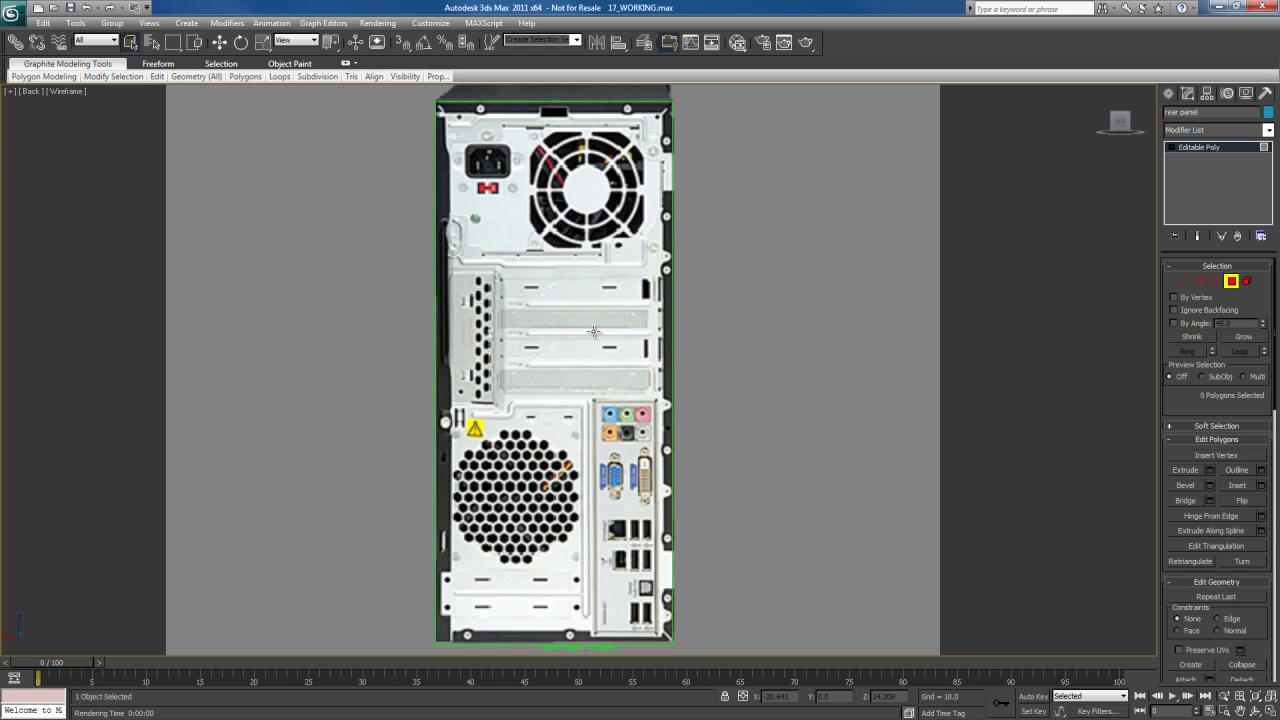
{"action": "key", "text": "F2"}
{"action": "middle_click_drag", "start_coordinate": [601, 371], "coordinate": [597, 357]}
{"action": "right_click", "coordinate": [567, 261]}
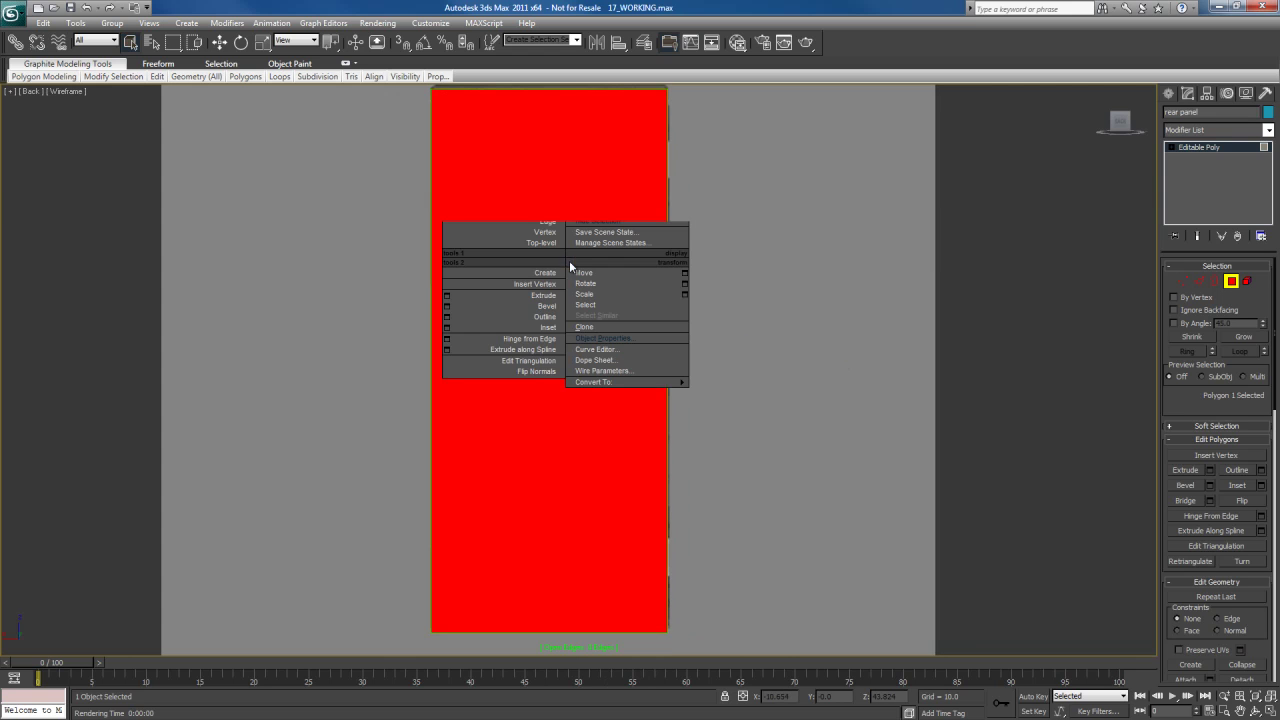
{"action": "left_click", "coordinate": [448, 328]}
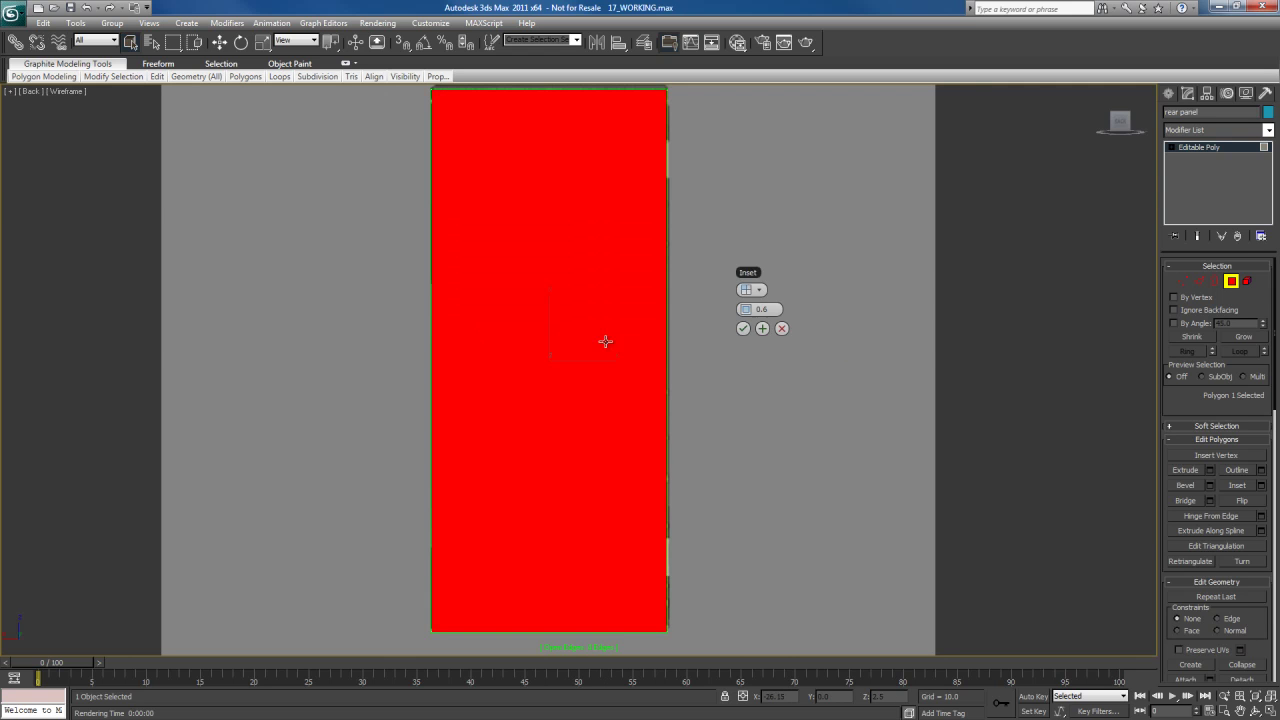
{"action": "left_click_drag", "start_coordinate": [746, 312], "coordinate": [746, 270]}
{"action": "key", "text": "F2"}
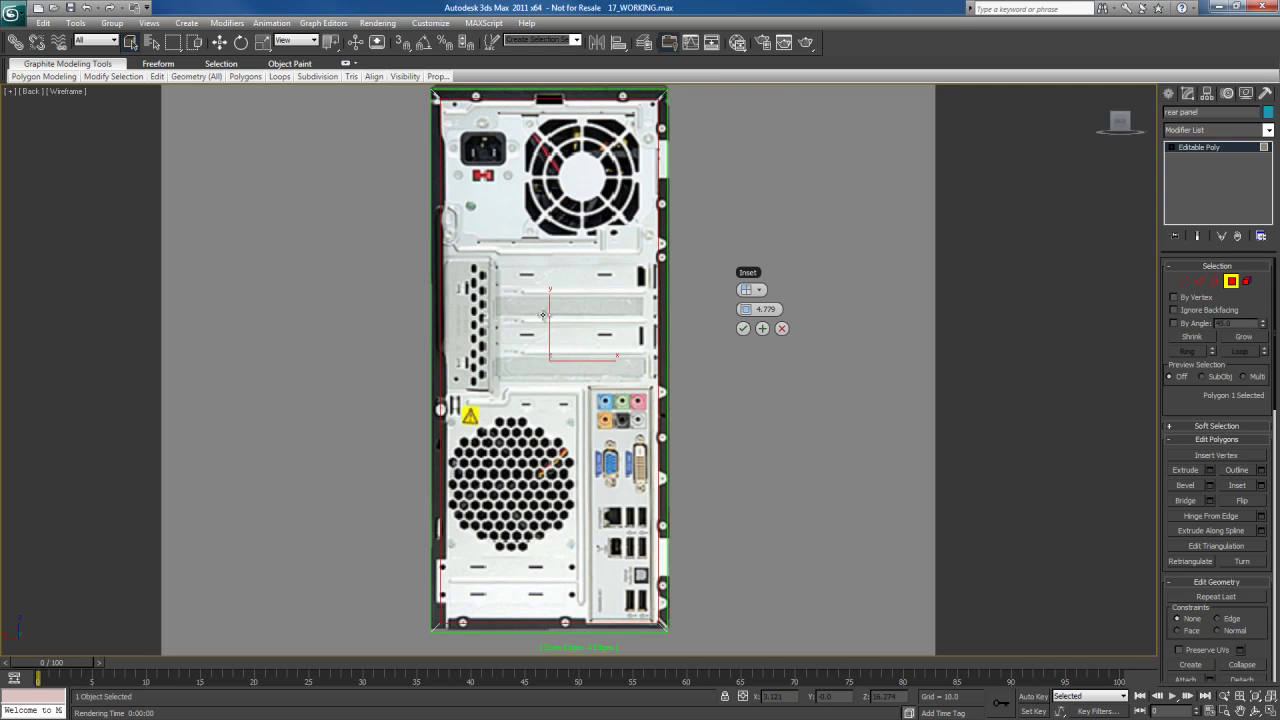
Reduce the inset amount to 4.391 to match the metal border in the reference image and apply it.
{"action": "middle_click_drag", "start_coordinate": [595, 368], "coordinate": [585, 342]}
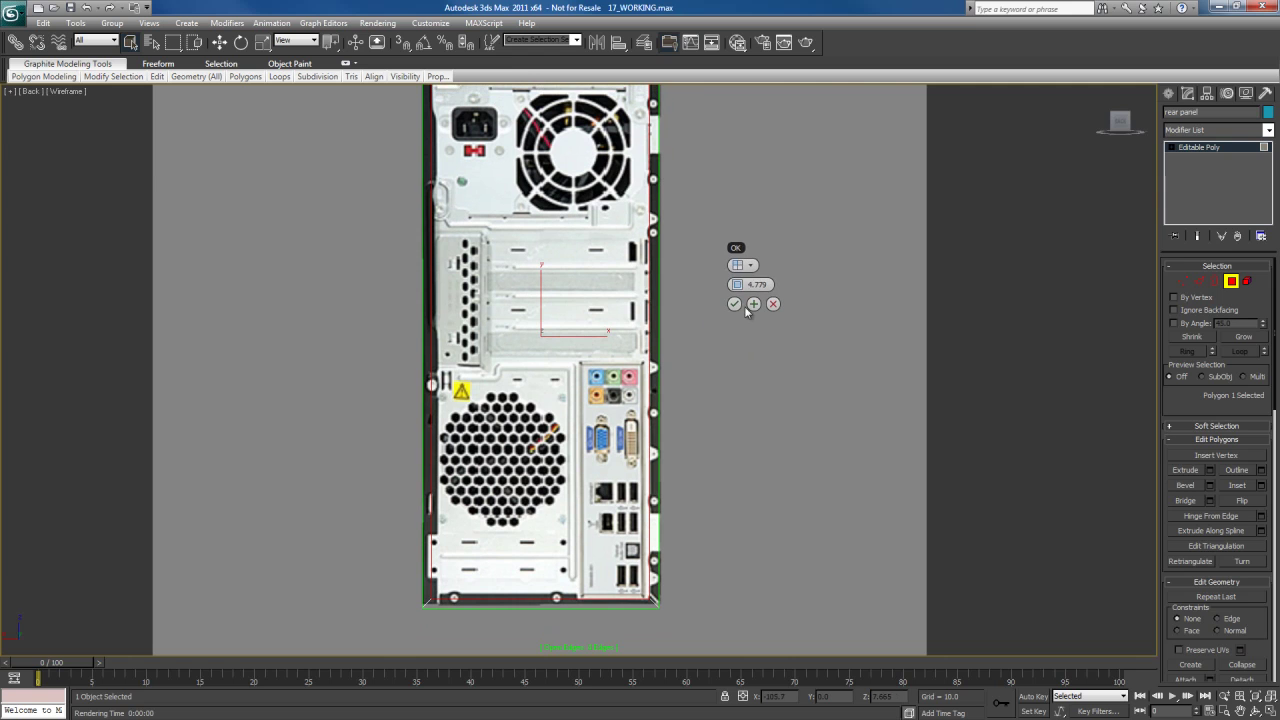
{"action": "left_click_drag", "start_coordinate": [737, 285], "coordinate": [737, 287]}
{"action": "middle_click_drag", "start_coordinate": [623, 210], "coordinate": [604, 408]}
{"action": "scroll", "coordinate": [606, 400], "scroll_direction": "up", "scroll_amount": 4}
{"action": "middle_click_drag", "start_coordinate": [664, 272], "coordinate": [652, 318]}
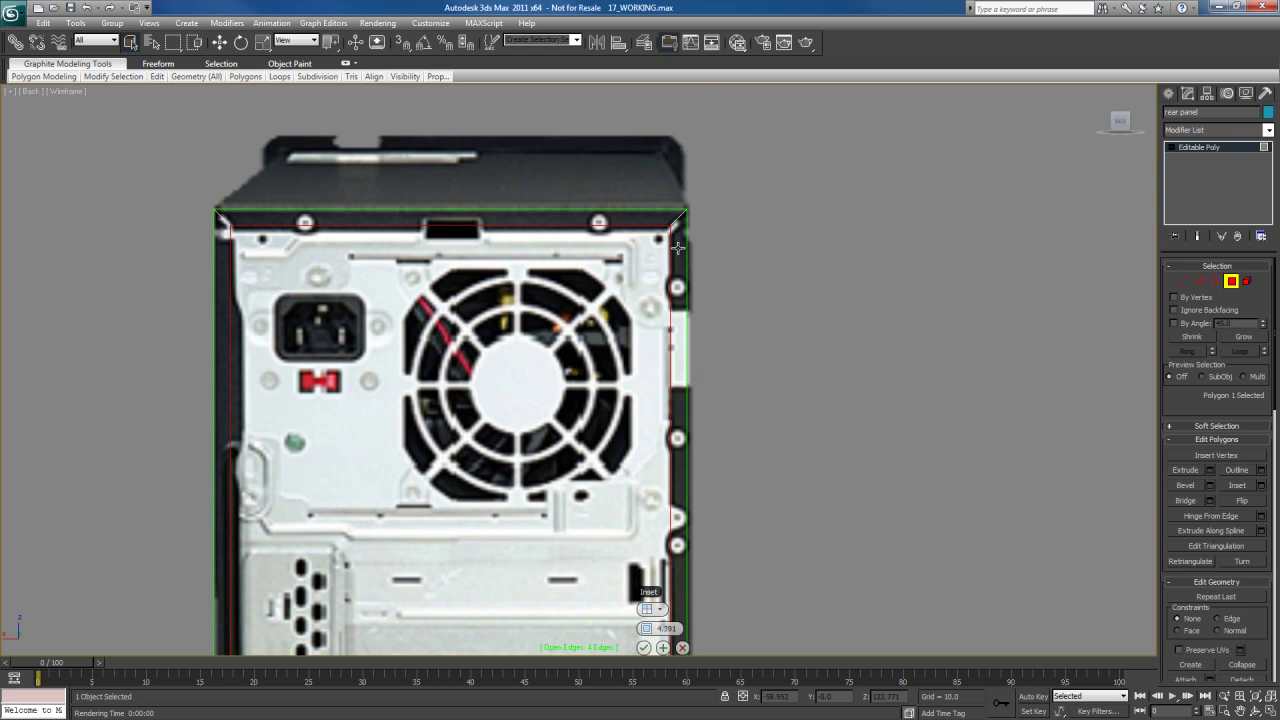
{"action": "middle_click_drag", "start_coordinate": [662, 405], "coordinate": [665, 362]}
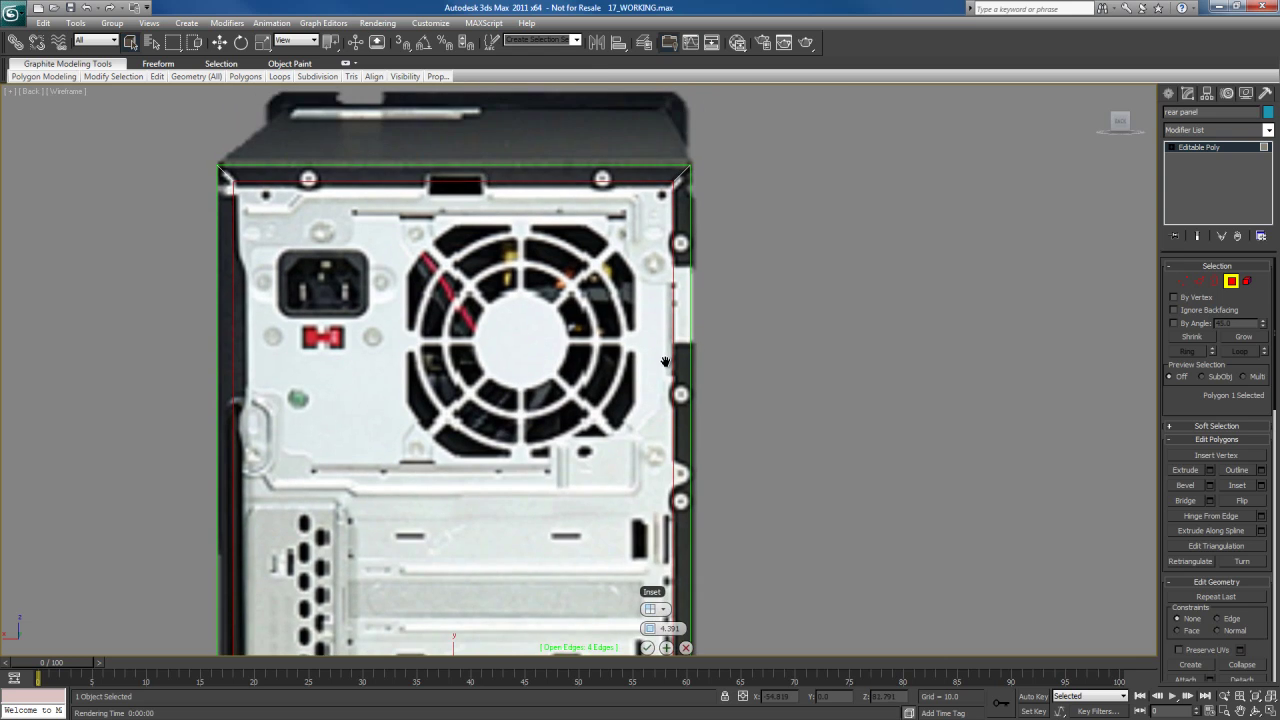
{"action": "middle_click_drag", "start_coordinate": [510, 331], "coordinate": [679, 309]}
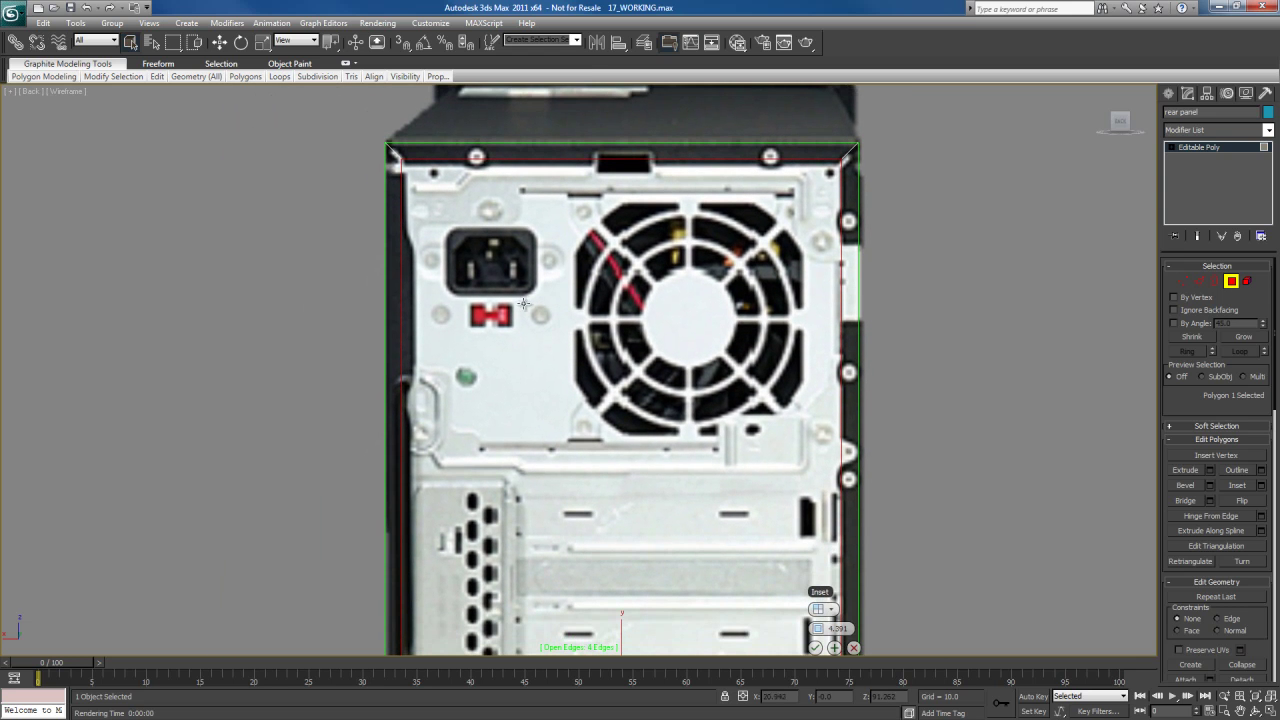
{"action": "middle_click_drag", "start_coordinate": [481, 305], "coordinate": [457, 249]}
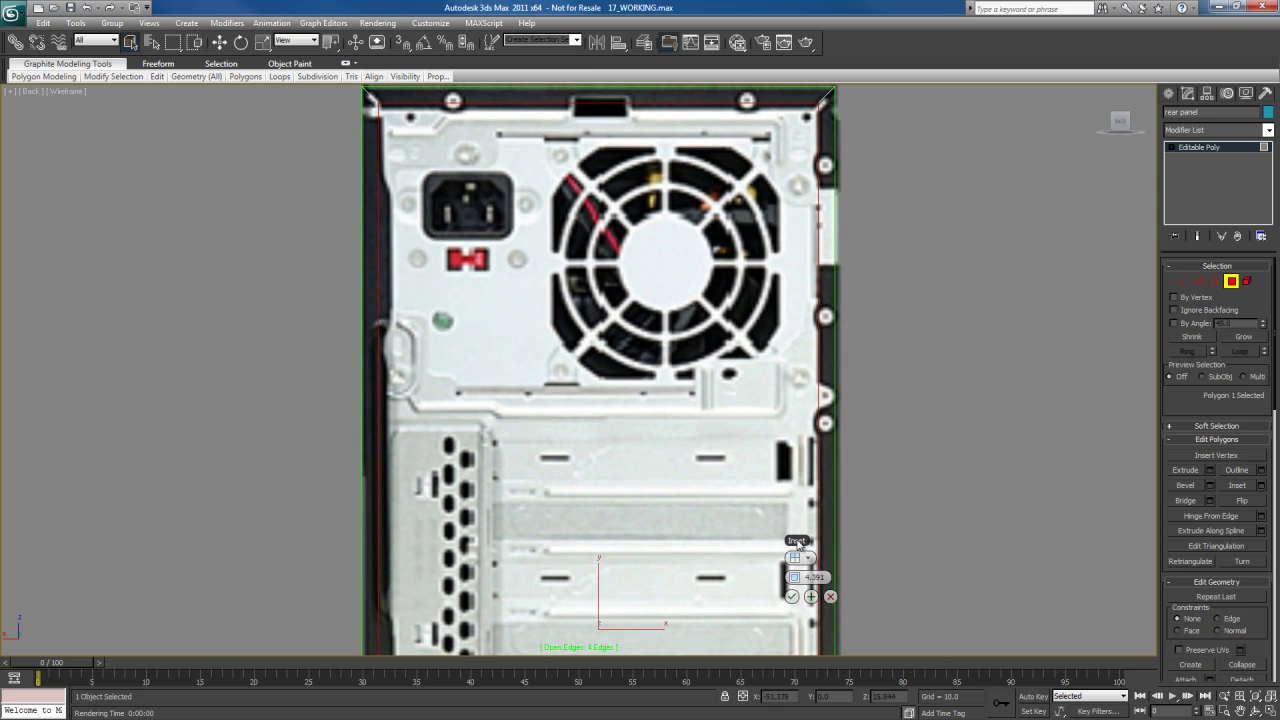
{"action": "left_click", "coordinate": [791, 596]}
Move the inset's left vertical edge slightly inward to follow the metal border in the reference image.
{"action": "middle_click_drag", "start_coordinate": [381, 233], "coordinate": [443, 395]}
{"action": "key", "text": "2"}
{"action": "middle_click_drag", "start_coordinate": [529, 479], "coordinate": [569, 110]}
{"action": "middle_click_drag", "start_coordinate": [577, 463], "coordinate": [581, 338]}
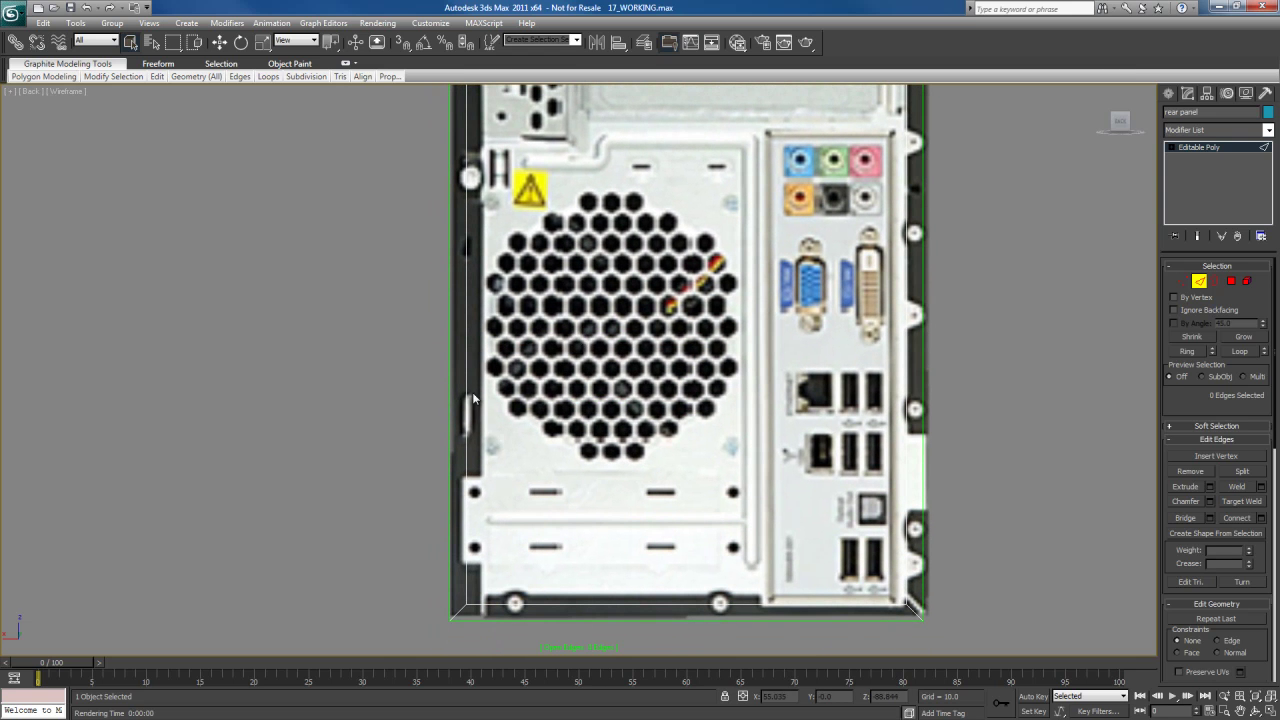
{"action": "left_click", "coordinate": [467, 390]}
{"action": "key", "text": "w"}
{"action": "middle_click_drag", "start_coordinate": [545, 120], "coordinate": [579, 361]}
{"action": "left_click_drag", "start_coordinate": [527, 337], "coordinate": [538, 335]}
Adjust the heights of the inset's bottom and top edges to match the reference, moving the top edge slightly down.
{"action": "middle_click_drag", "start_coordinate": [716, 620], "coordinate": [689, 430]}
{"action": "left_click", "coordinate": [661, 545]}
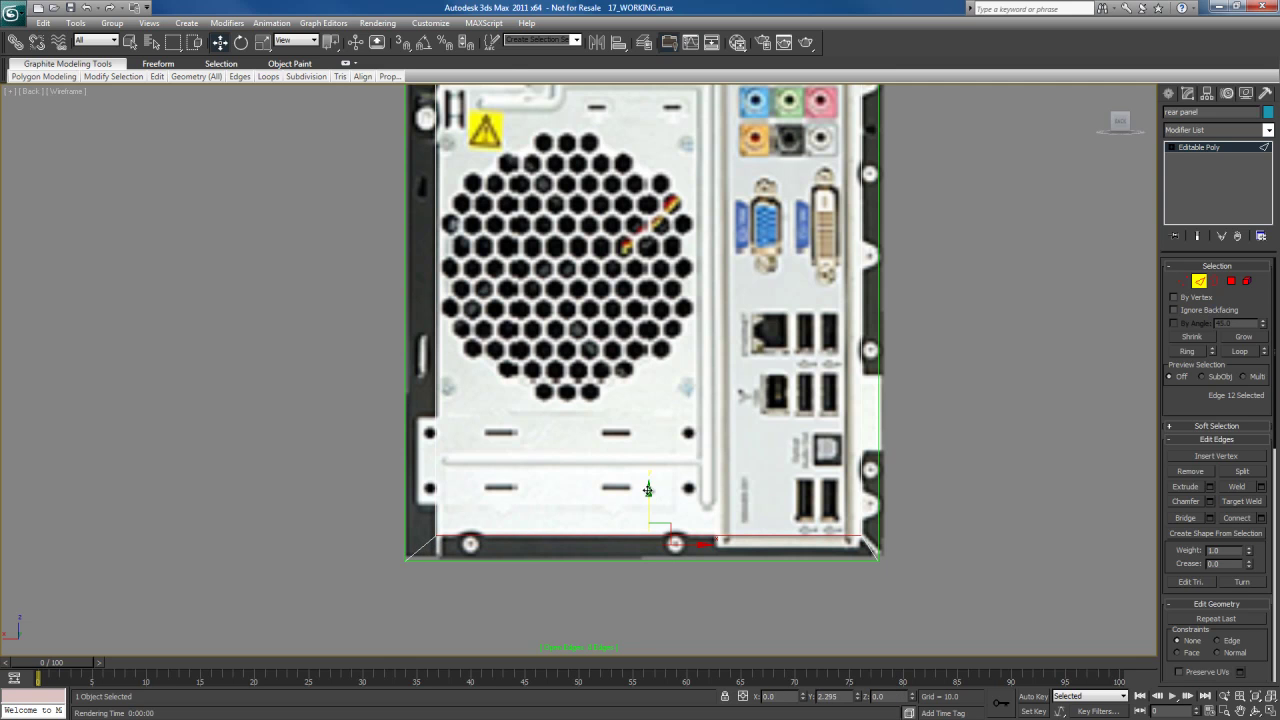
{"action": "middle_click_drag", "start_coordinate": [735, 389], "coordinate": [724, 531]}
{"action": "middle_click_drag", "start_coordinate": [758, 205], "coordinate": [764, 430]}
{"action": "middle_click_drag", "start_coordinate": [742, 255], "coordinate": [738, 477]}
{"action": "middle_click_drag", "start_coordinate": [688, 243], "coordinate": [694, 448]}
{"action": "left_click", "coordinate": [582, 310]}
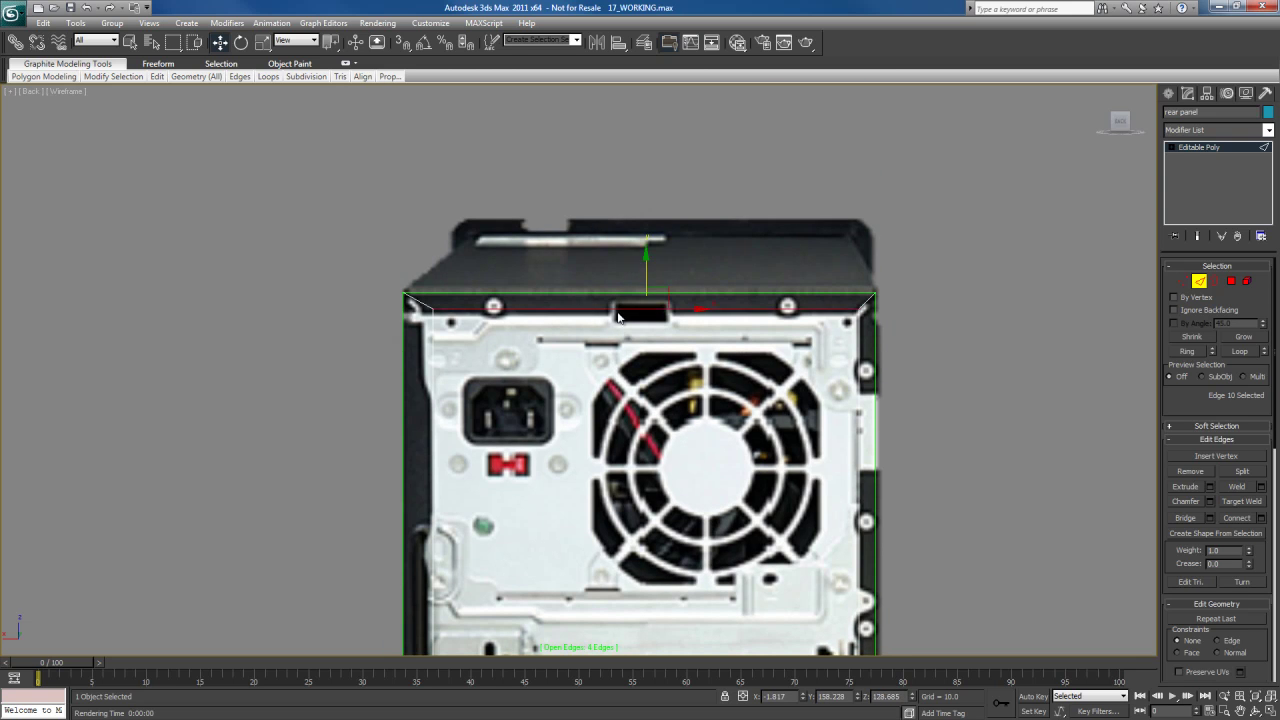
{"action": "left_click_drag", "start_coordinate": [645, 264], "coordinate": [645, 266]}
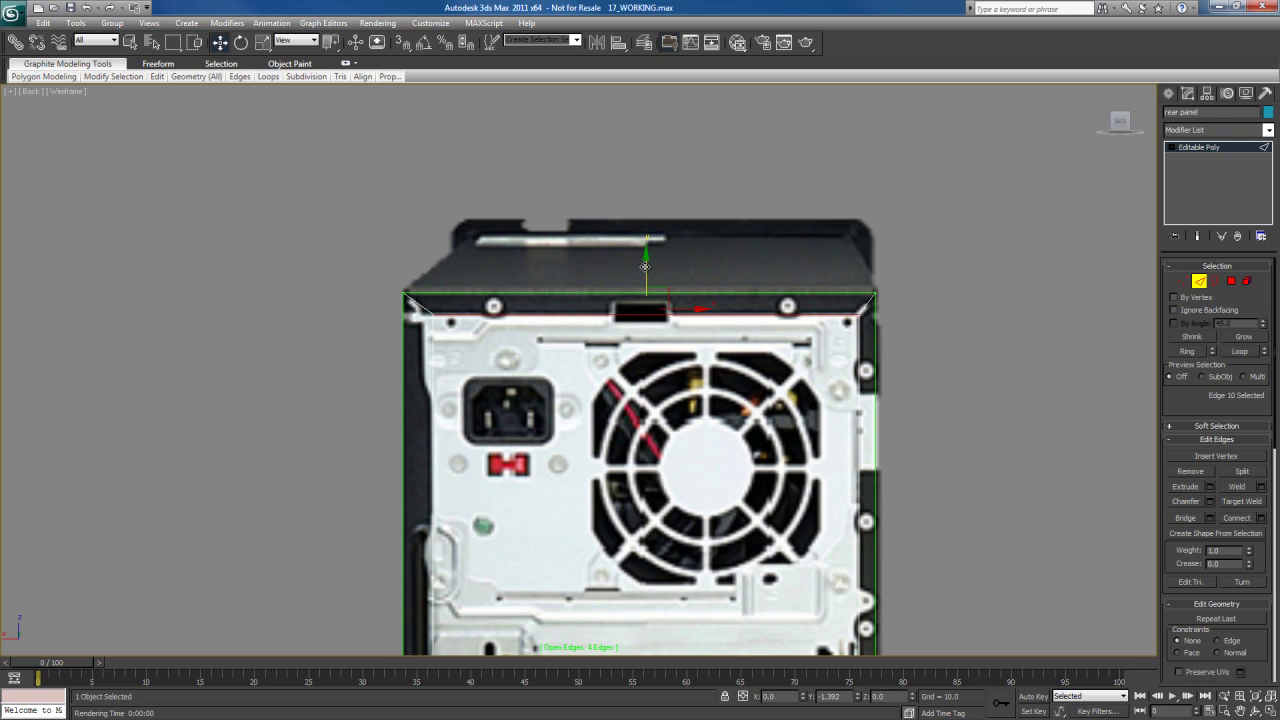
{"action": "scroll", "coordinate": [567, 302], "scroll_direction": "down", "scroll_amount": 5}
{"action": "key", "text": "2"}
Extrude the rear panel's inner polygon inward in the perspective view to form a recess behind the border.
{"action": "middle_click_drag", "start_coordinate": [622, 457], "coordinate": [620, 375]}
{"action": "middle_click_drag", "start_coordinate": [607, 472], "coordinate": [612, 424]}
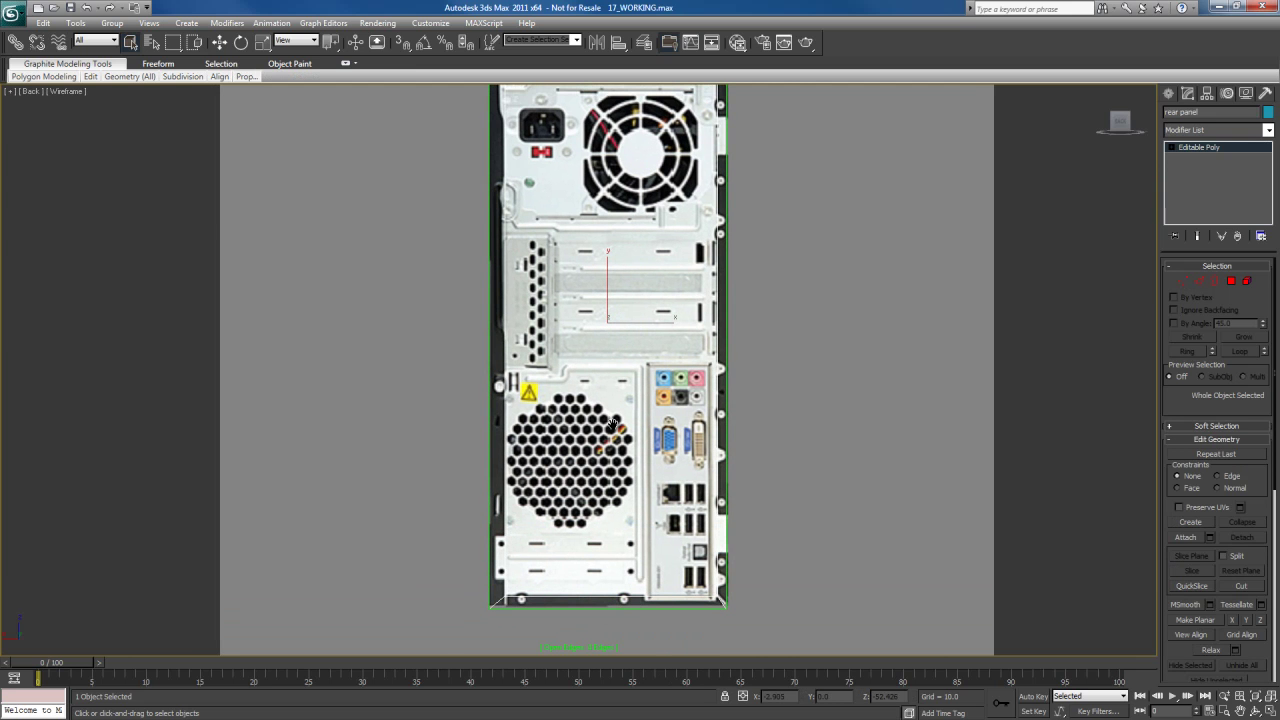
{"action": "mouse_move", "coordinate": [642, 364]}
{"action": "middle_mouse_down"}
{"action": "mouse_move", "coordinate": [629, 461]}
{"action": "mouse_move", "coordinate": [634, 388]}
{"action": "middle_mouse_up"}
{"action": "key", "text": "alt+w"}
{"action": "right_click", "coordinate": [797, 517]}
{"action": "key", "text": "alt+w"}
{"action": "middle_click_drag", "start_coordinate": [867, 547], "coordinate": [668, 489], "text": "alt"}
{"action": "key", "text": "4"}
{"action": "left_click", "coordinate": [623, 360]}
{"action": "scroll", "coordinate": [611, 424], "scroll_direction": "up", "scroll_amount": 2}
{"action": "mouse_move", "coordinate": [611, 424]}
{"action": "middle_mouse_down", "text": "alt"}
{"action": "mouse_move", "coordinate": [597, 429]}
{"action": "mouse_move", "coordinate": [614, 423]}
{"action": "mouse_move", "coordinate": [620, 383]}
{"action": "mouse_move", "coordinate": [614, 414]}
{"action": "middle_mouse_up", "text": "alt"}
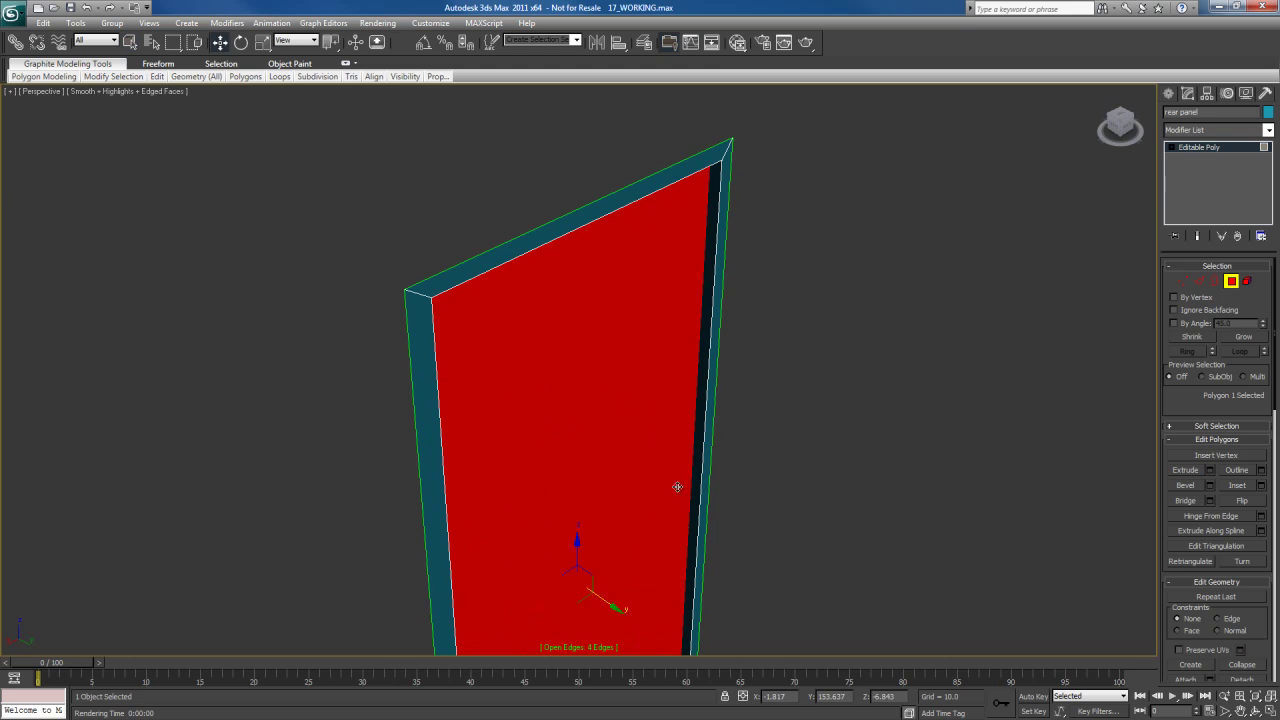
Move the recessed inner polygon outward along Y, leaving a shallow recess about 1.34 units deep.
{"action": "key", "text": "w"}
{"action": "scroll", "coordinate": [672, 475], "scroll_direction": "up", "scroll_amount": 4}
{"action": "left_click_drag", "start_coordinate": [580, 608], "coordinate": [590, 613]}
{"action": "middle_click_drag", "start_coordinate": [663, 369], "coordinate": [651, 560]}
{"action": "middle_click_drag", "start_coordinate": [667, 466], "coordinate": [671, 332]}
{"action": "middle_click_drag", "start_coordinate": [680, 385], "coordinate": [654, 486], "text": "alt"}
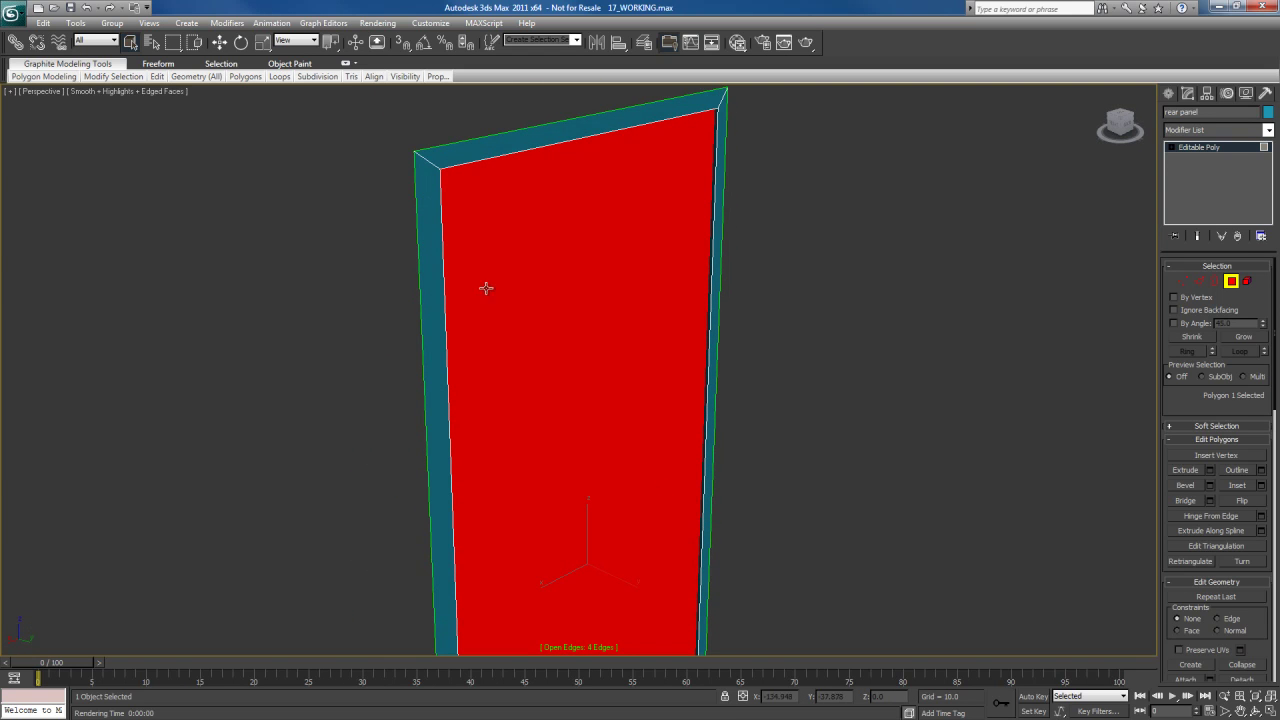
Detach the recessed inner polygon as a separate object with the default name.
{"action": "mouse_move", "coordinate": [196, 84]}
{"action": "left_click", "coordinate": [185, 205]}
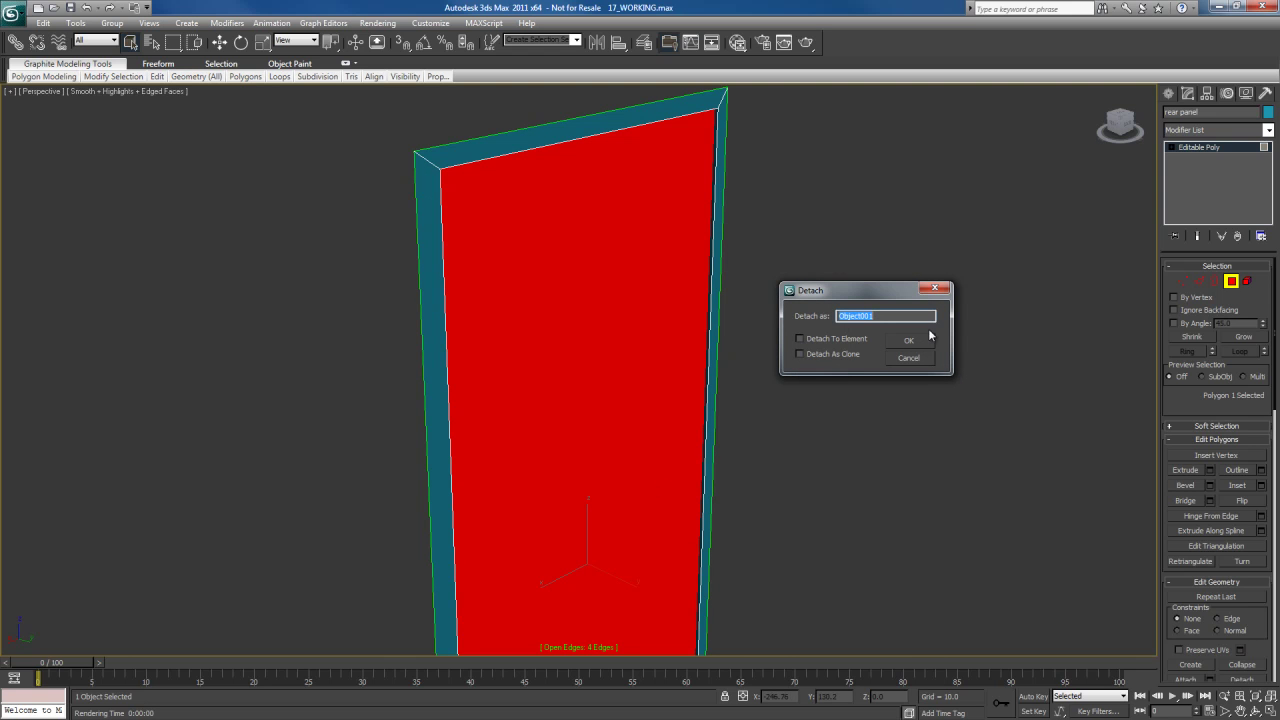
{"action": "left_click", "coordinate": [902, 343]}
{"action": "middle_click_drag", "start_coordinate": [732, 387], "coordinate": [772, 360]}
{"action": "key", "text": "4"}
Rename the detached inner panel as "rear panel" and hide it.
{"action": "left_click", "coordinate": [583, 323]}
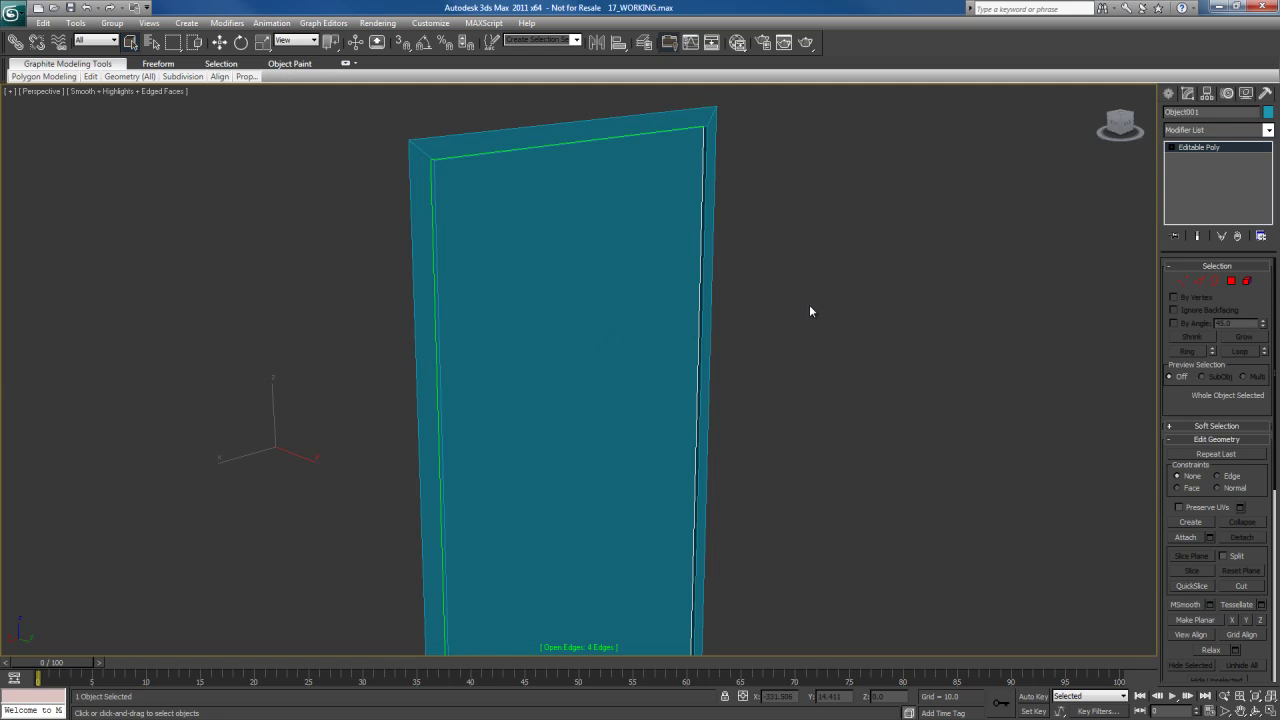
{"action": "right_click", "coordinate": [601, 253]}
{"action": "left_click", "coordinate": [637, 326]}
{"action": "double_click", "coordinate": [611, 211]}
{"action": "type", "text": "r"}
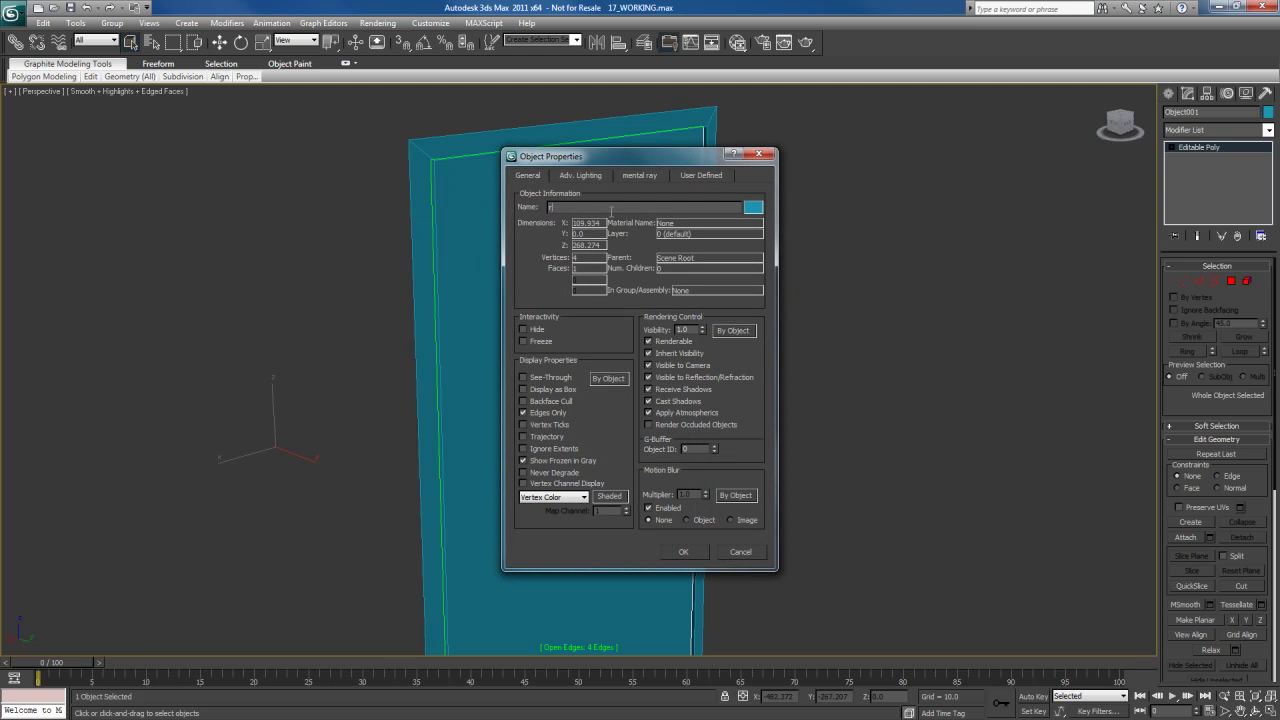
{"action": "type", "text": "ear panel"}
{"action": "key", "text": "ctrl+a"}
{"action": "left_click", "coordinate": [699, 550]}
{"action": "right_click", "coordinate": [592, 373]}
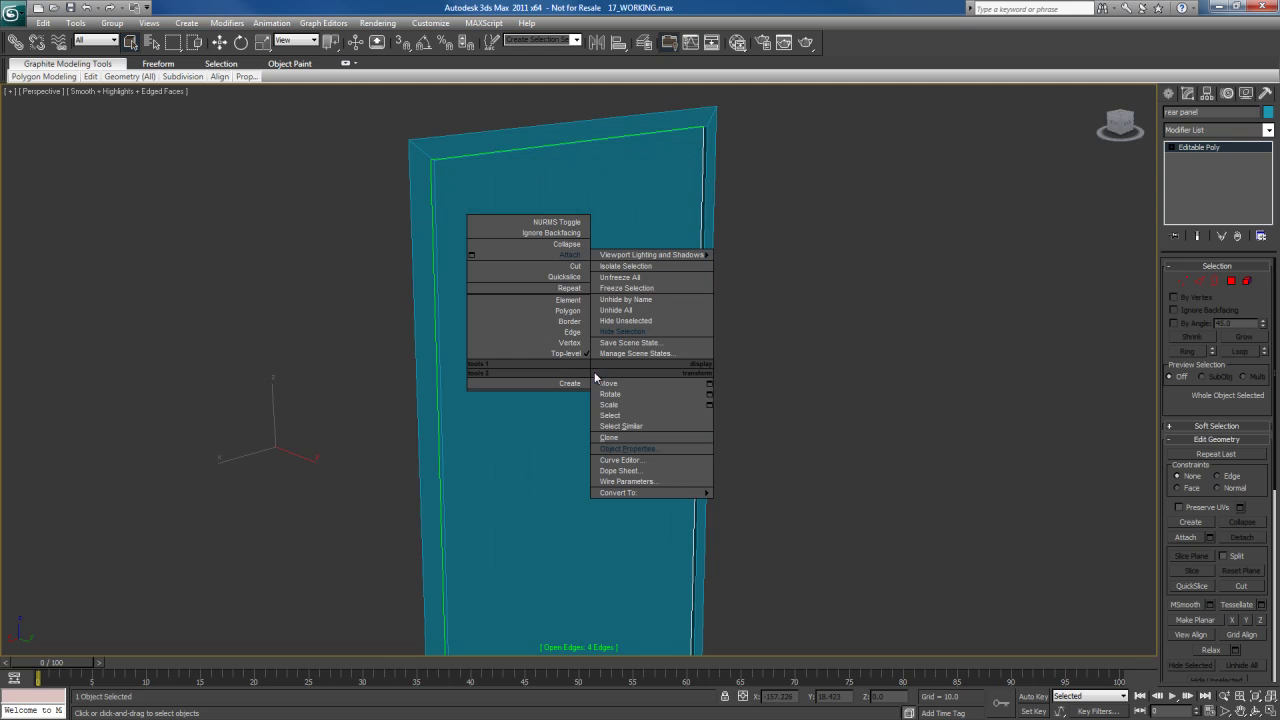
{"action": "left_click", "coordinate": [622, 331]}
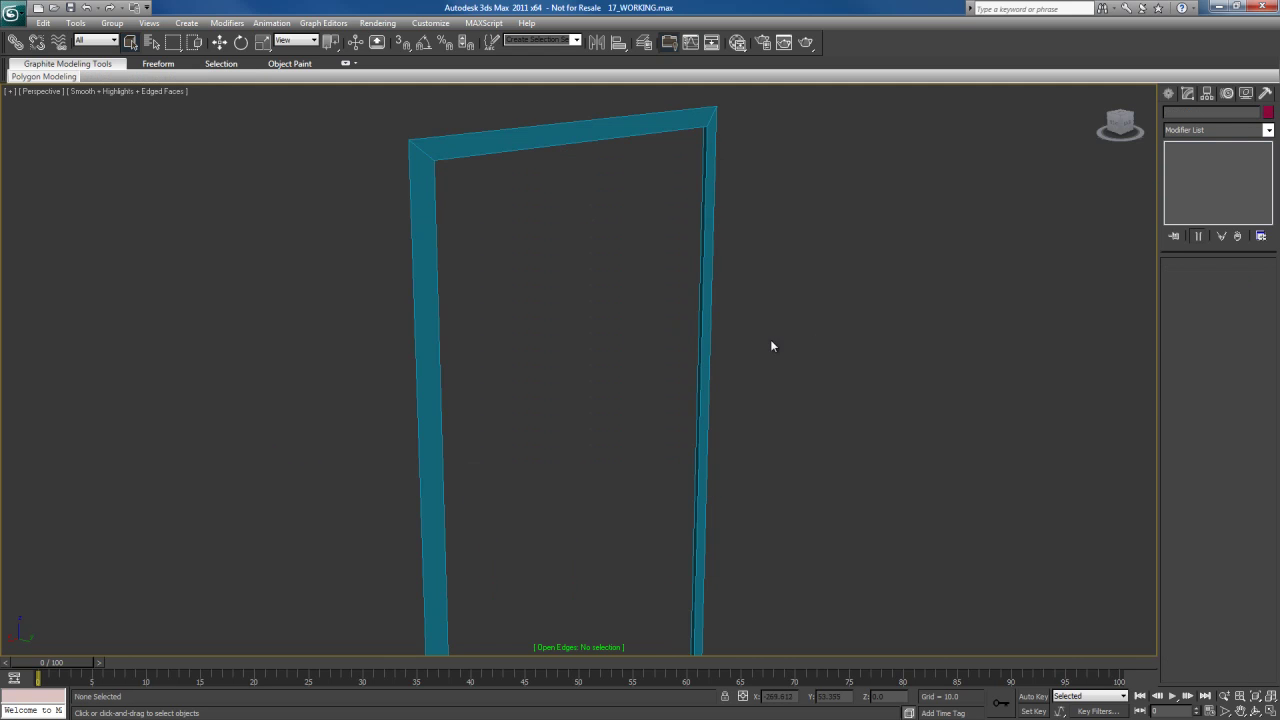
Rename the remaining border frame as "rear metal fold".
{"action": "left_click", "coordinate": [709, 330]}
{"action": "right_click", "coordinate": [711, 316]}
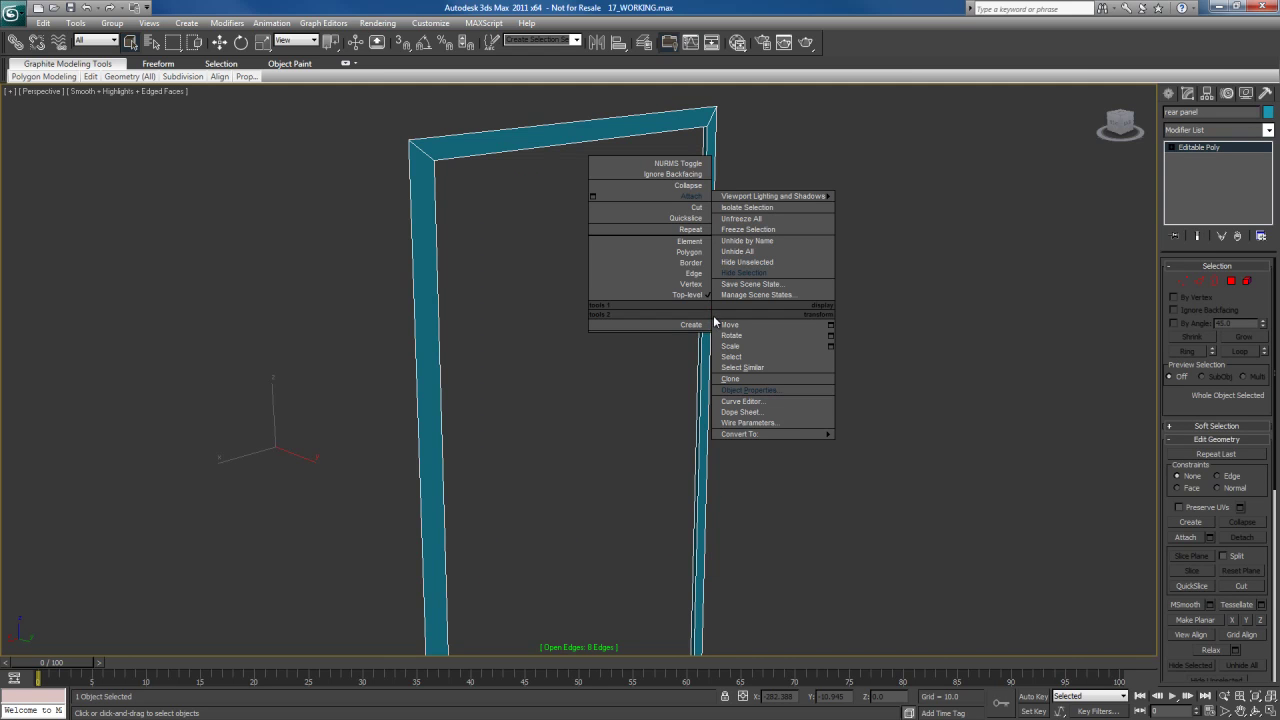
{"action": "left_click", "coordinate": [752, 390]}
{"action": "double_click", "coordinate": [638, 208]}
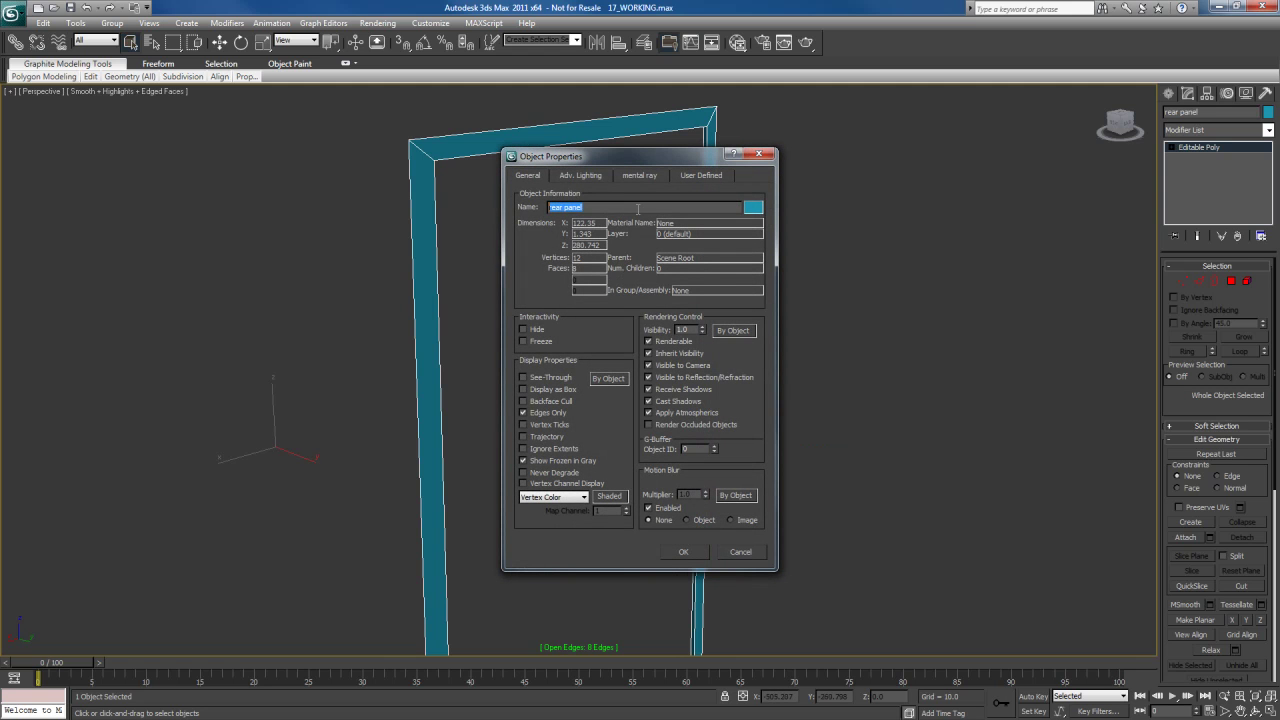
{"action": "type", "text": "rear metal fold"}
{"action": "double_click", "coordinate": [638, 208]}
{"action": "left_click", "coordinate": [695, 555]}
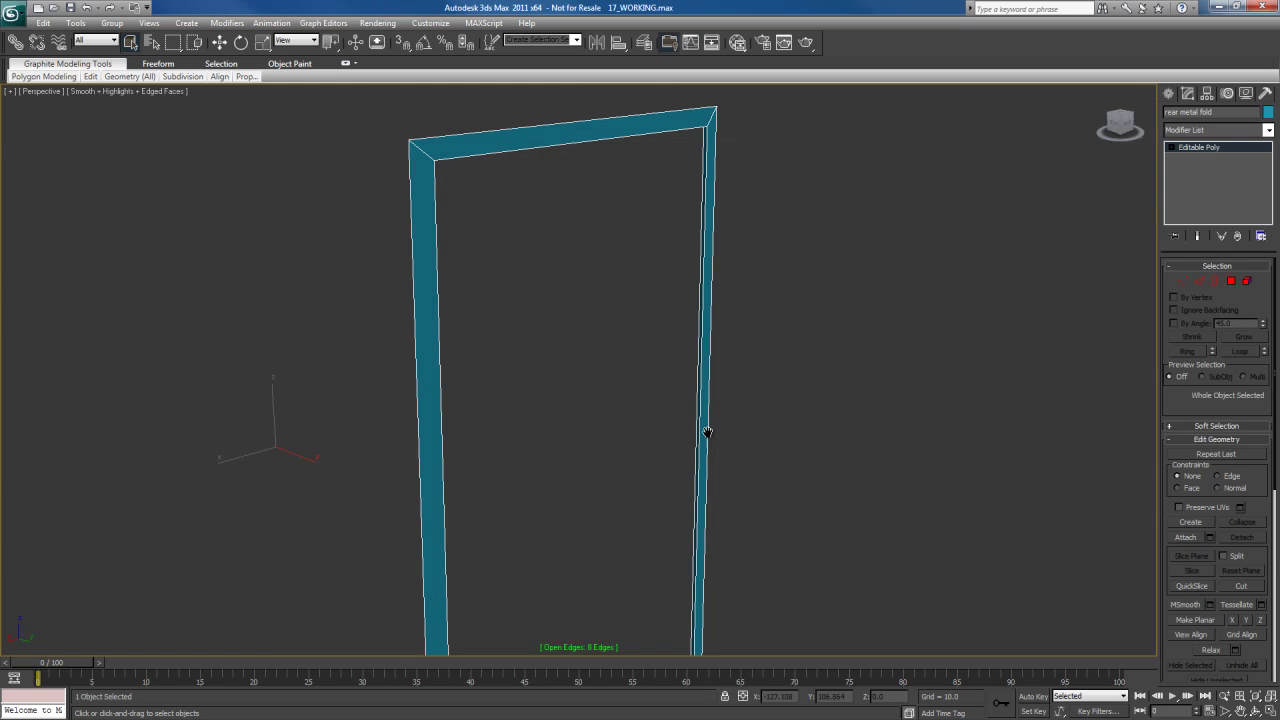
{"action": "scroll", "coordinate": [730, 466], "scroll_direction": "up", "scroll_amount": 2}
{"action": "scroll", "coordinate": [730, 474], "scroll_direction": "down", "scroll_amount": 3}
{"action": "middle_click_drag", "start_coordinate": [734, 517], "coordinate": [720, 406]}
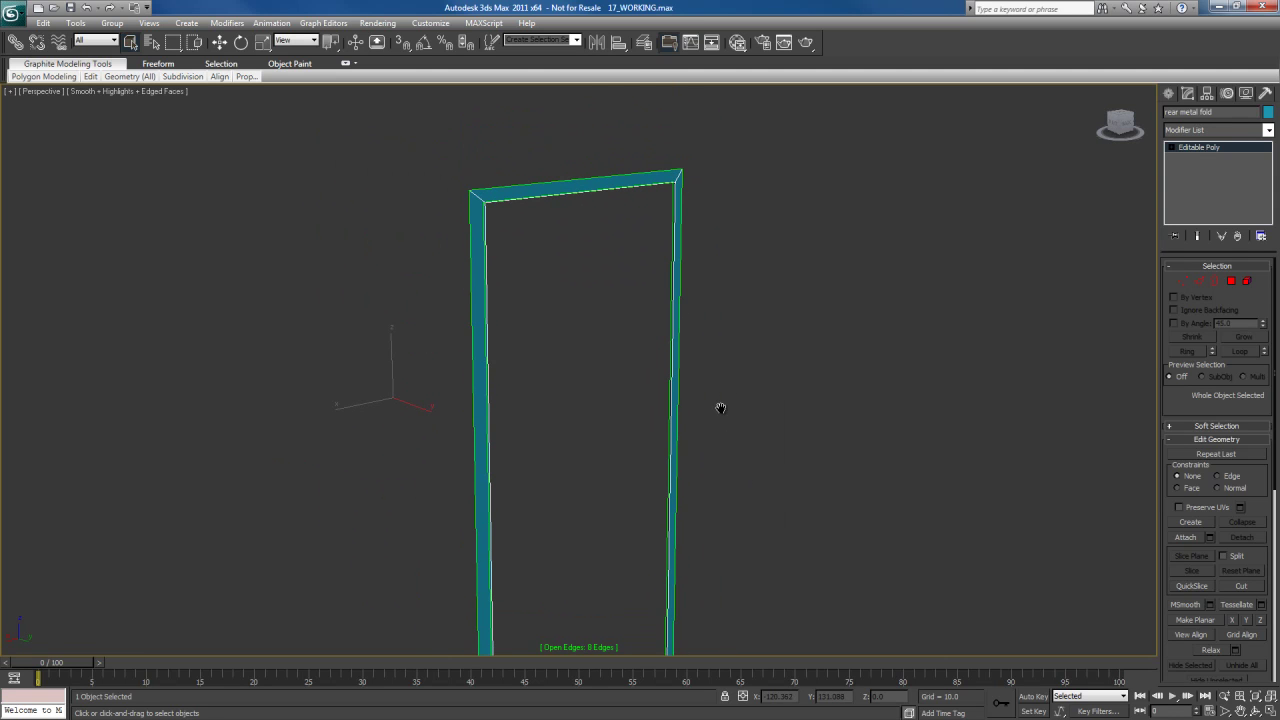
{"action": "right_click", "coordinate": [729, 355]}
{"action": "left_click", "coordinate": [918, 278]}
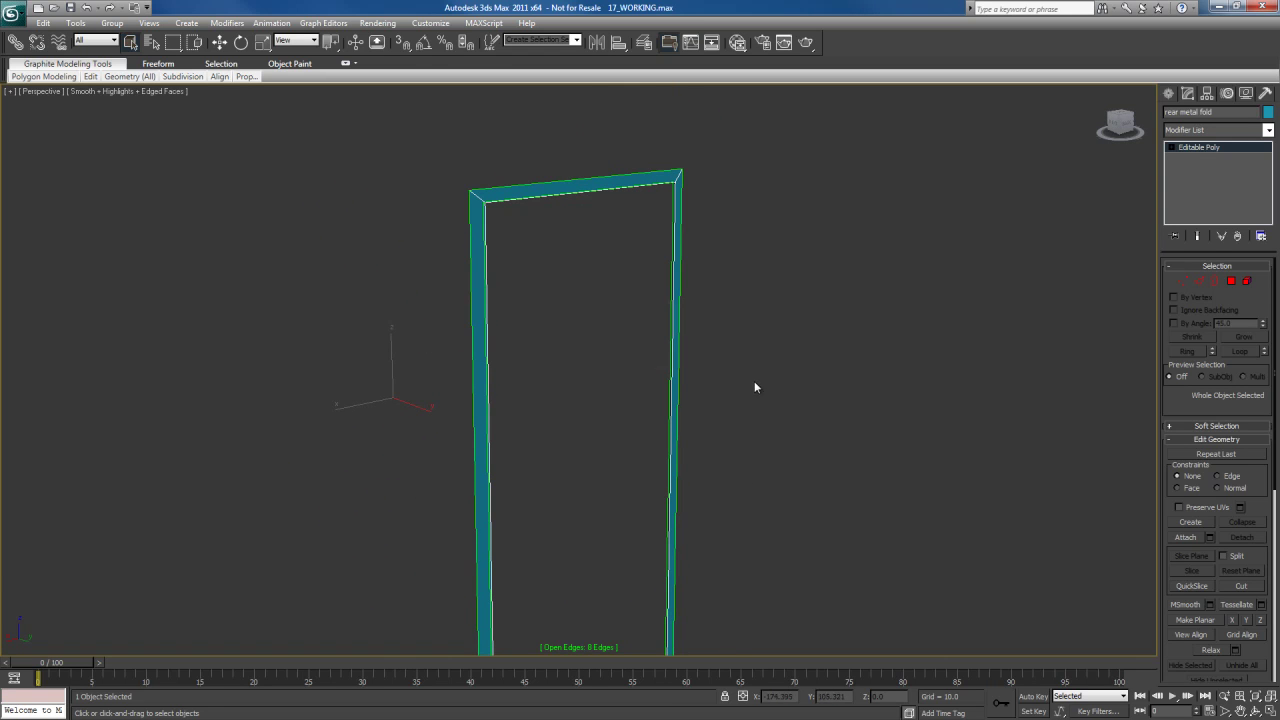